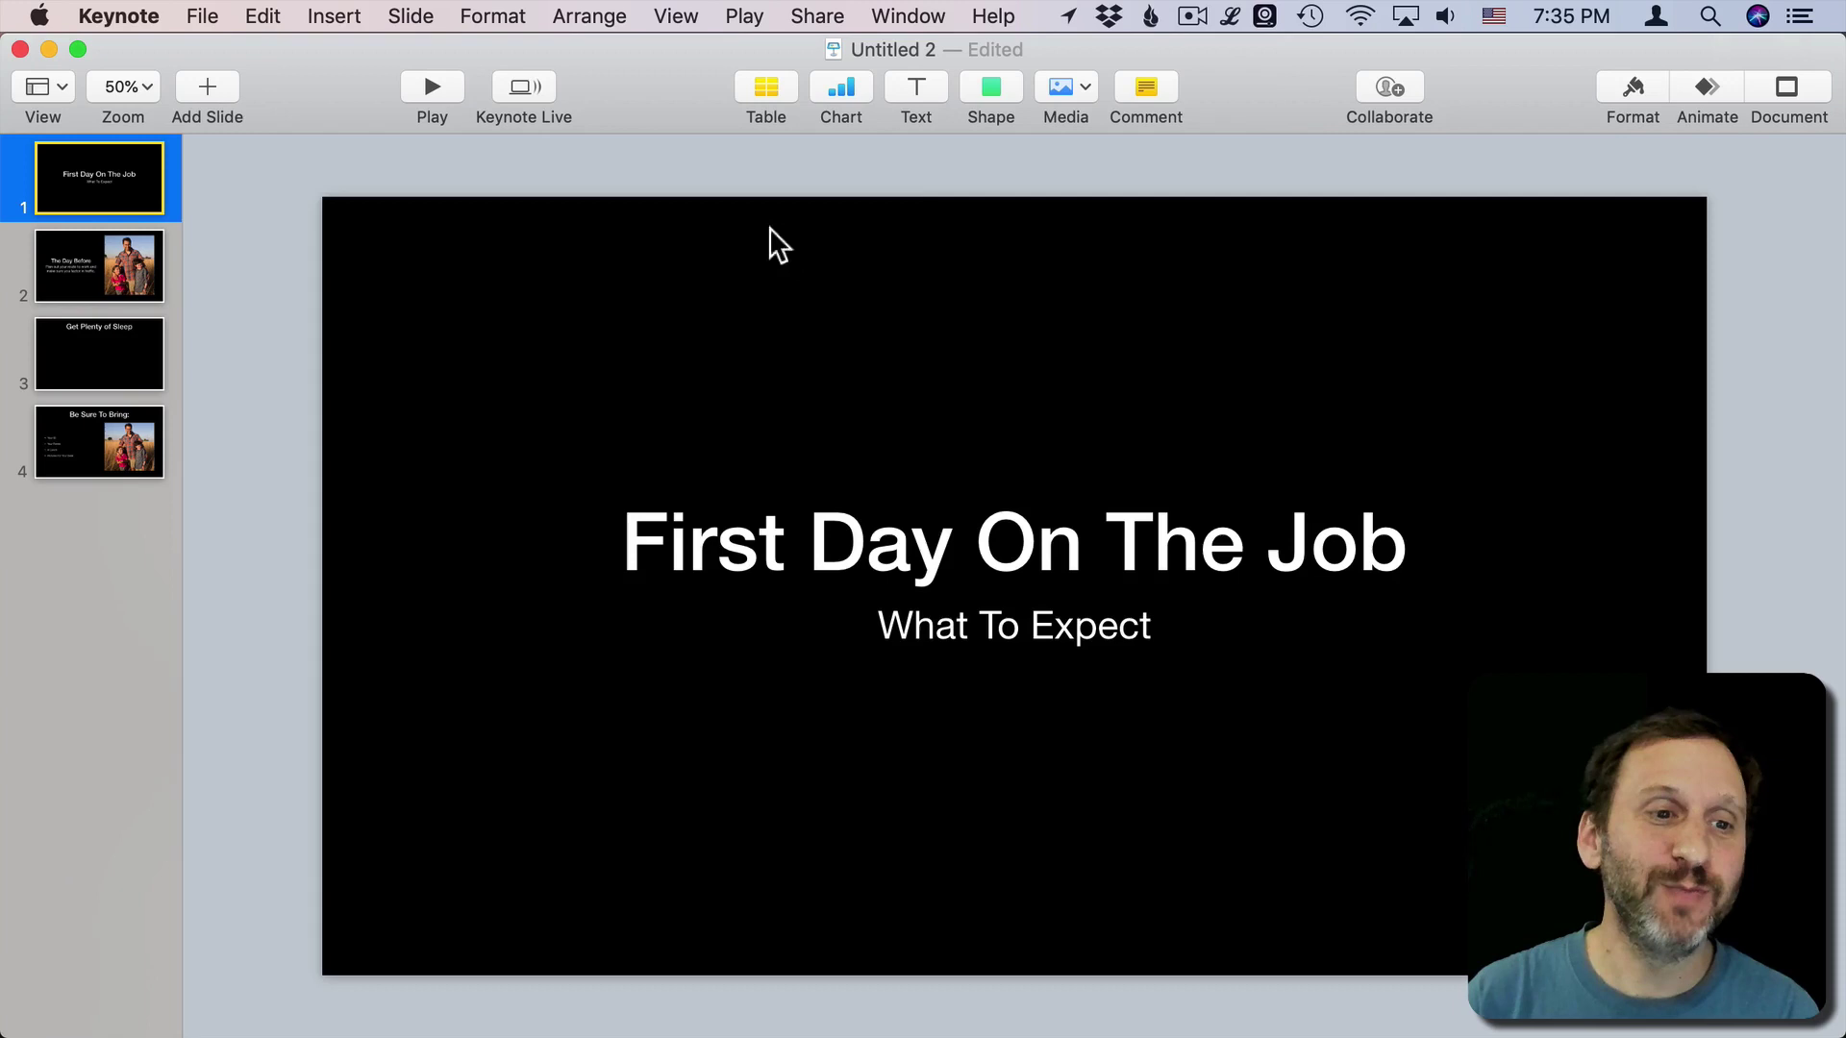
- Select slide 2, 'The Day Before', with the family photo on its right
{"action": "left_click", "coordinate": [86, 281]}
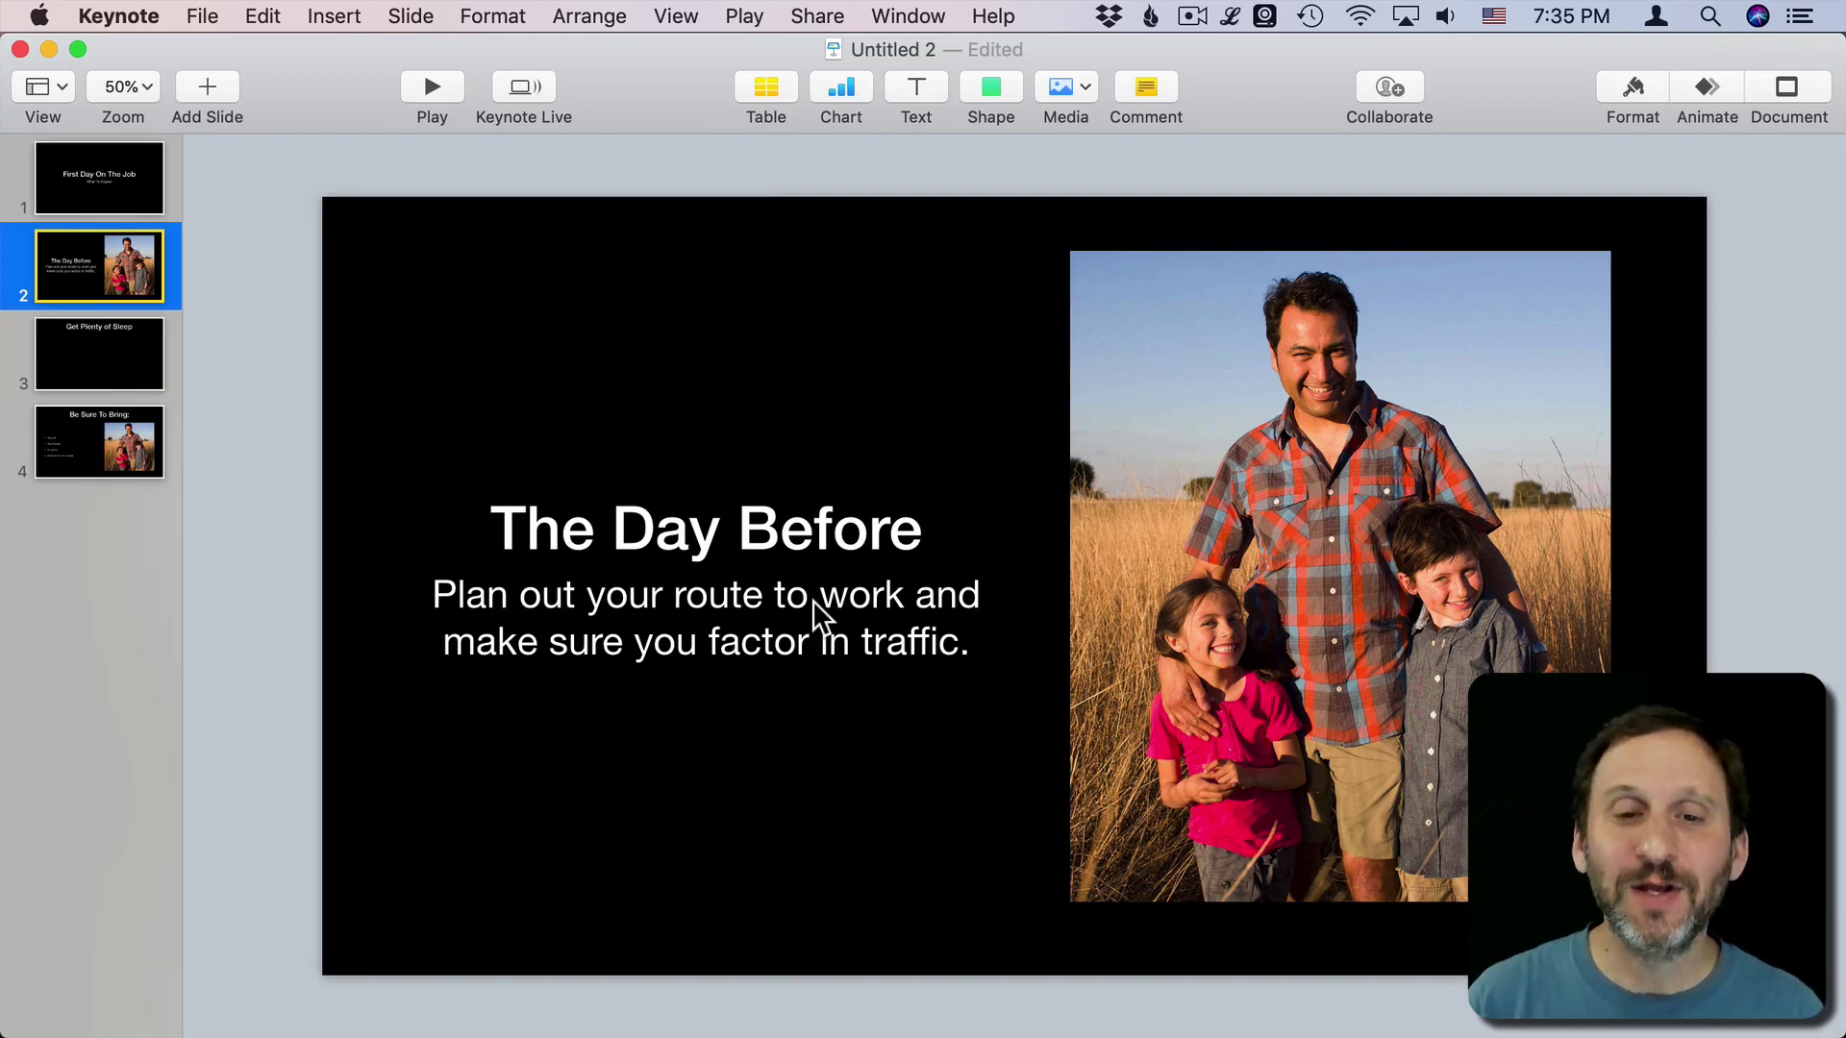
{"action": "mouse_move", "coordinate": [721, 1024]}
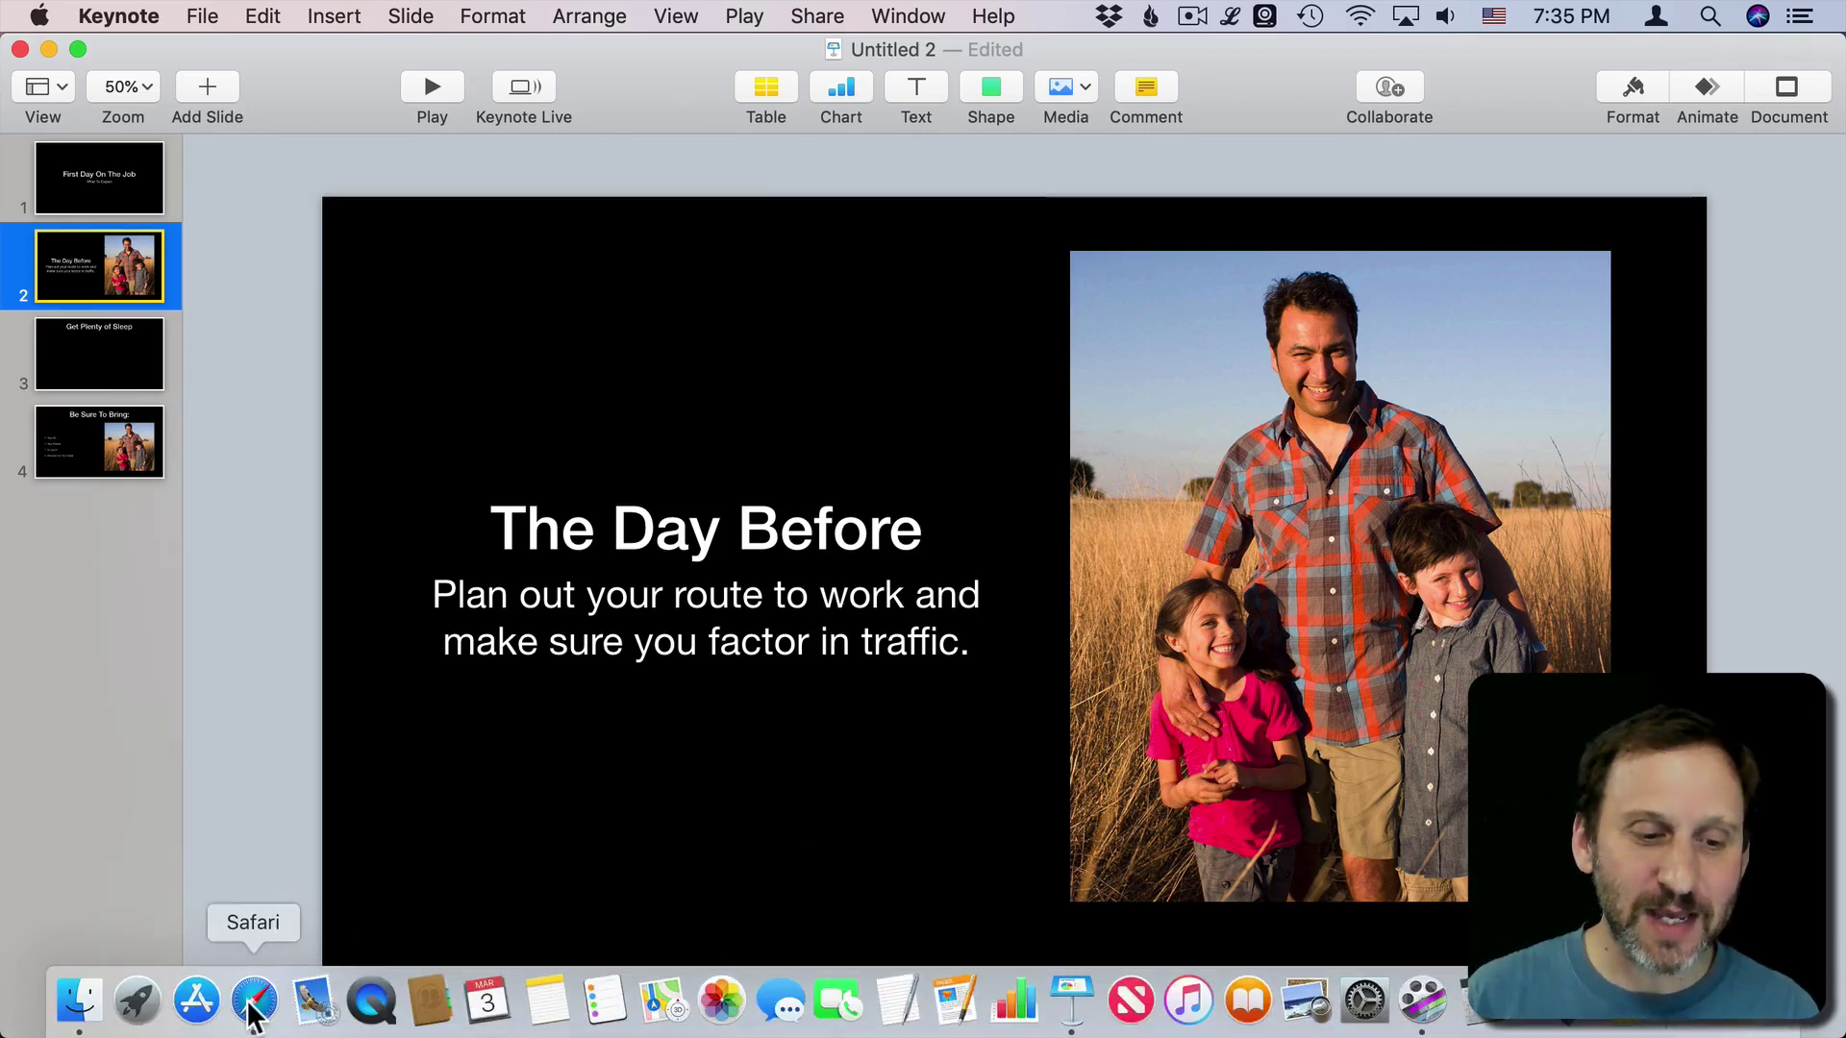
- Bring Safari with GIPHY forward and switch between it and the Keynote deck
{"action": "left_click", "coordinate": [252, 1003]}
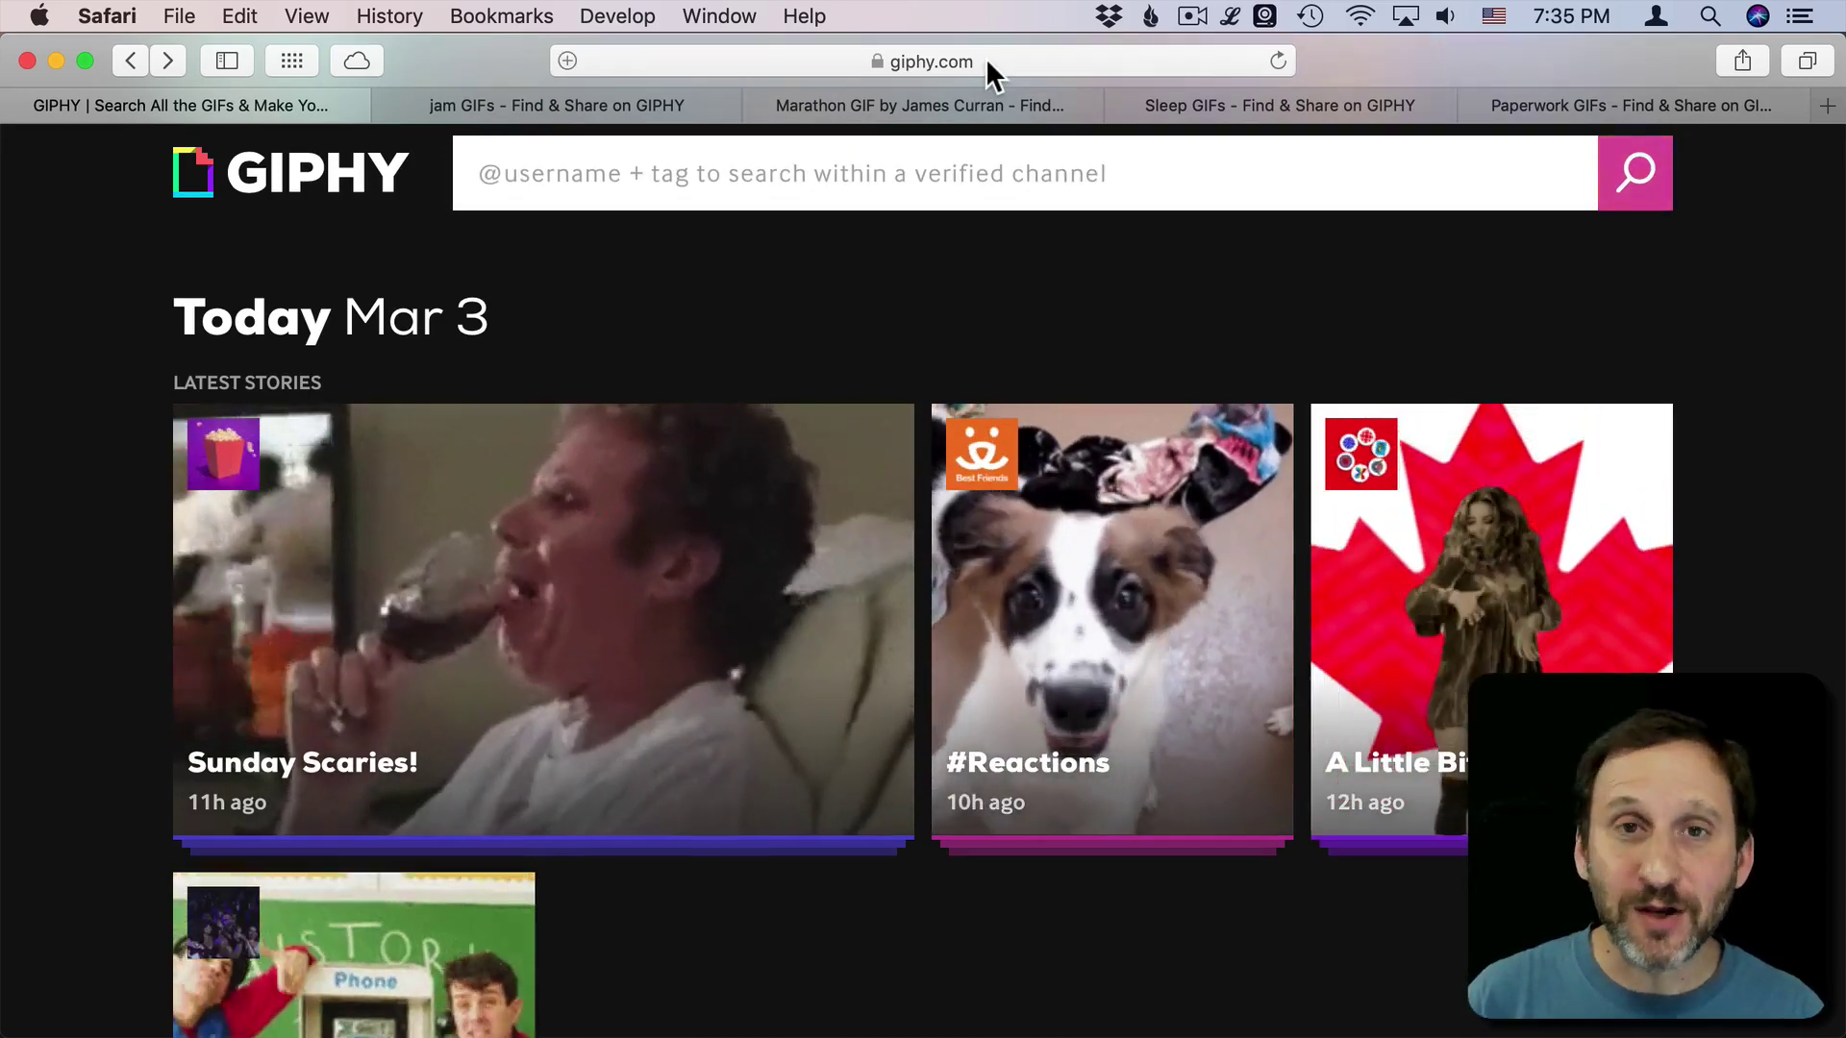
{"action": "left_click", "coordinate": [987, 62]}
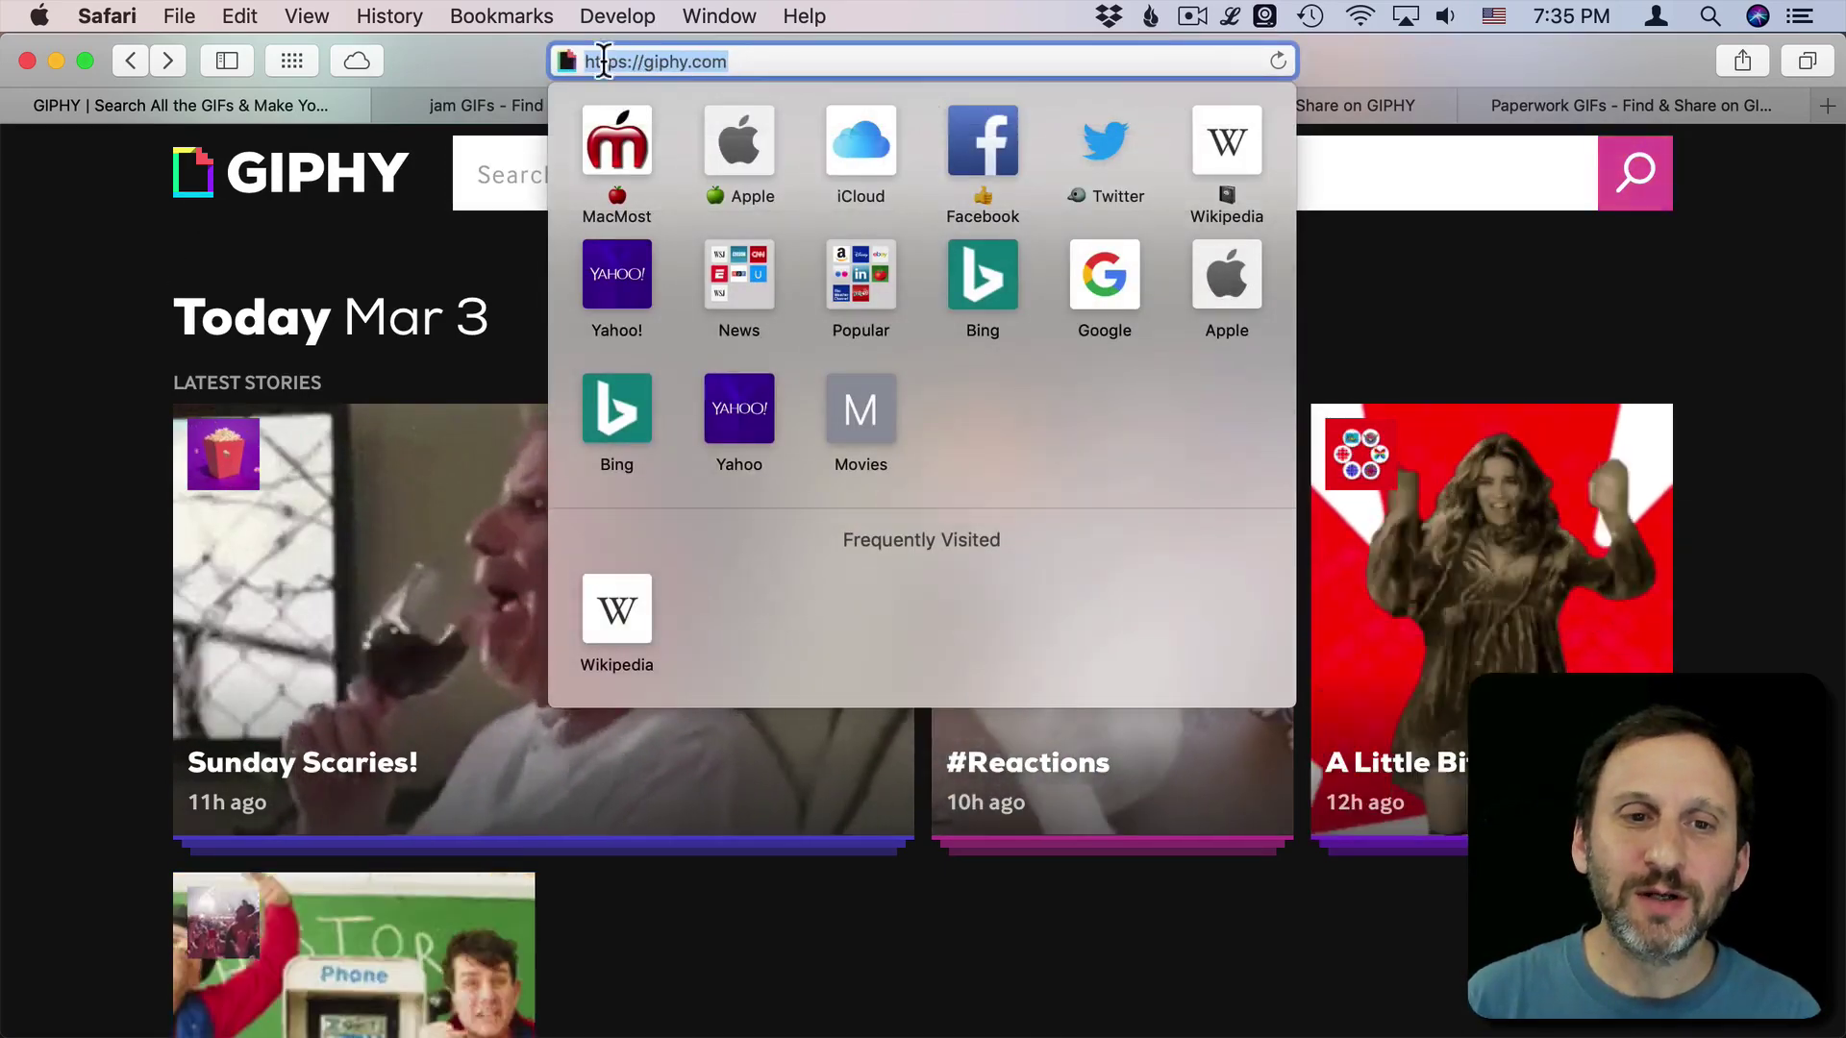
{"action": "left_click", "coordinate": [510, 59]}
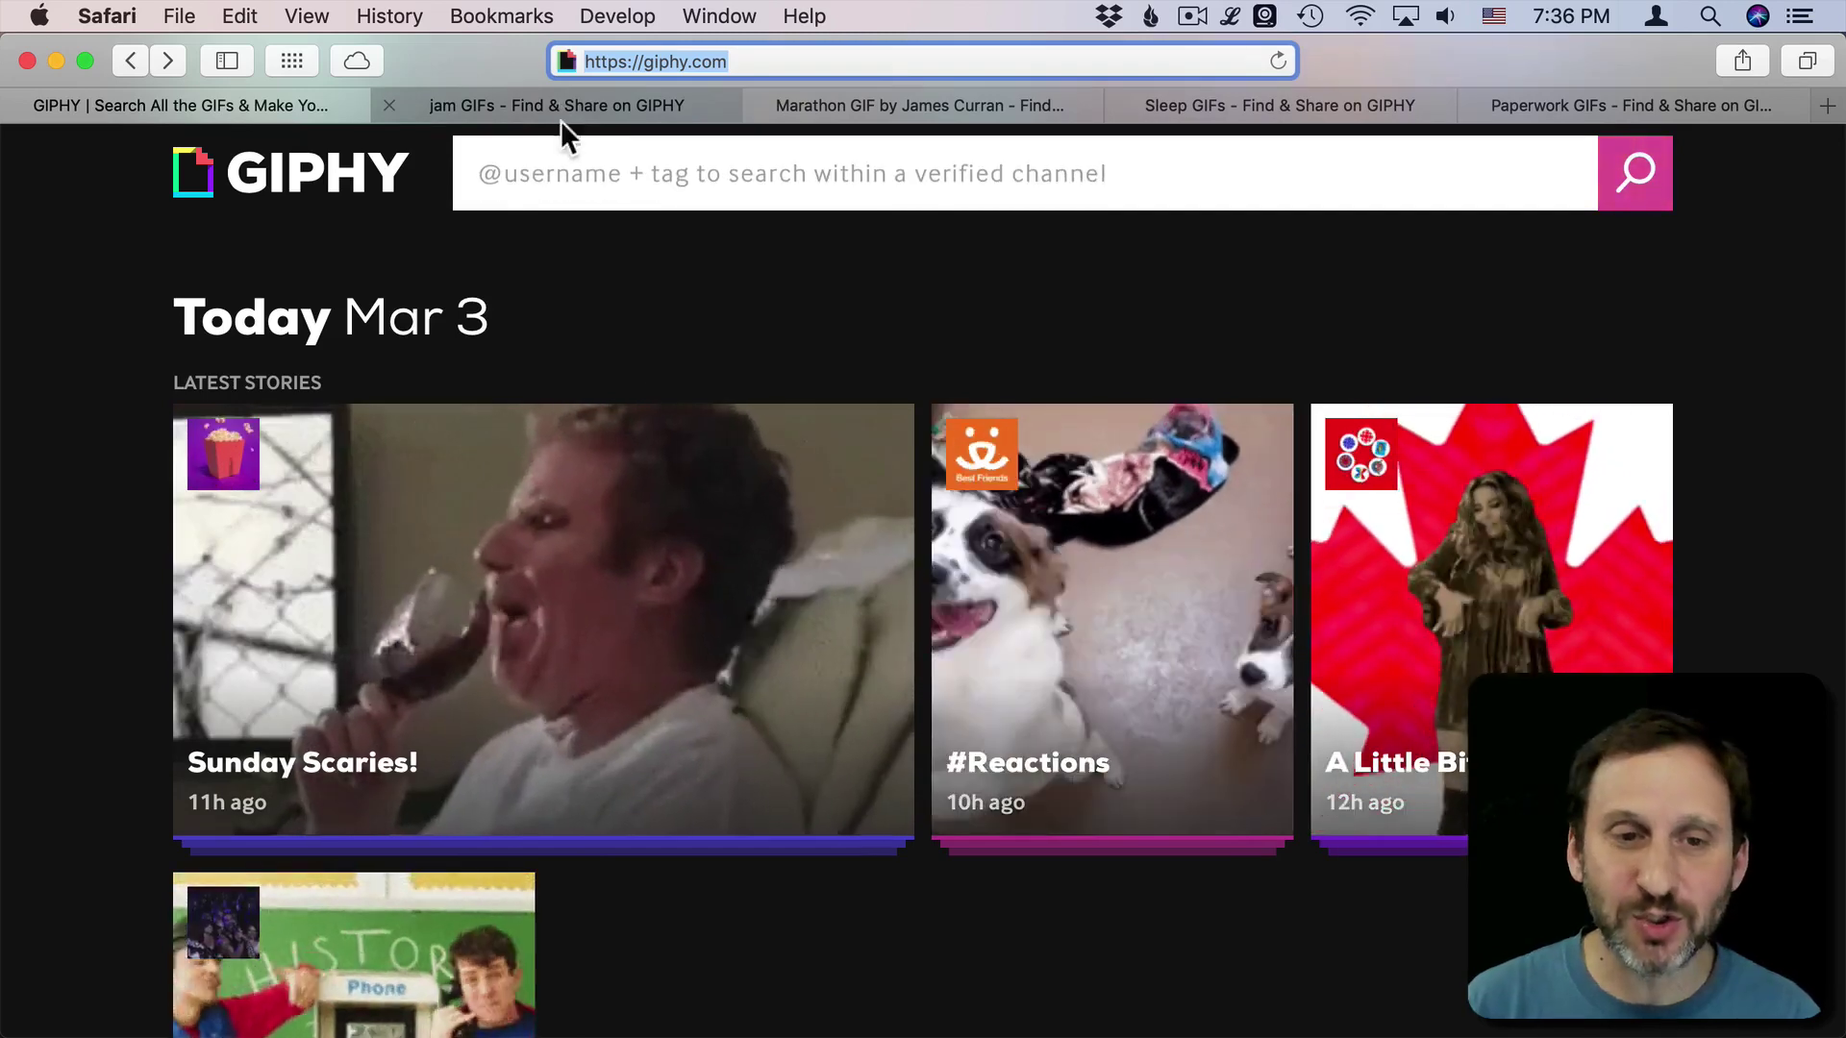
{"action": "key", "text": "super+Tab"}
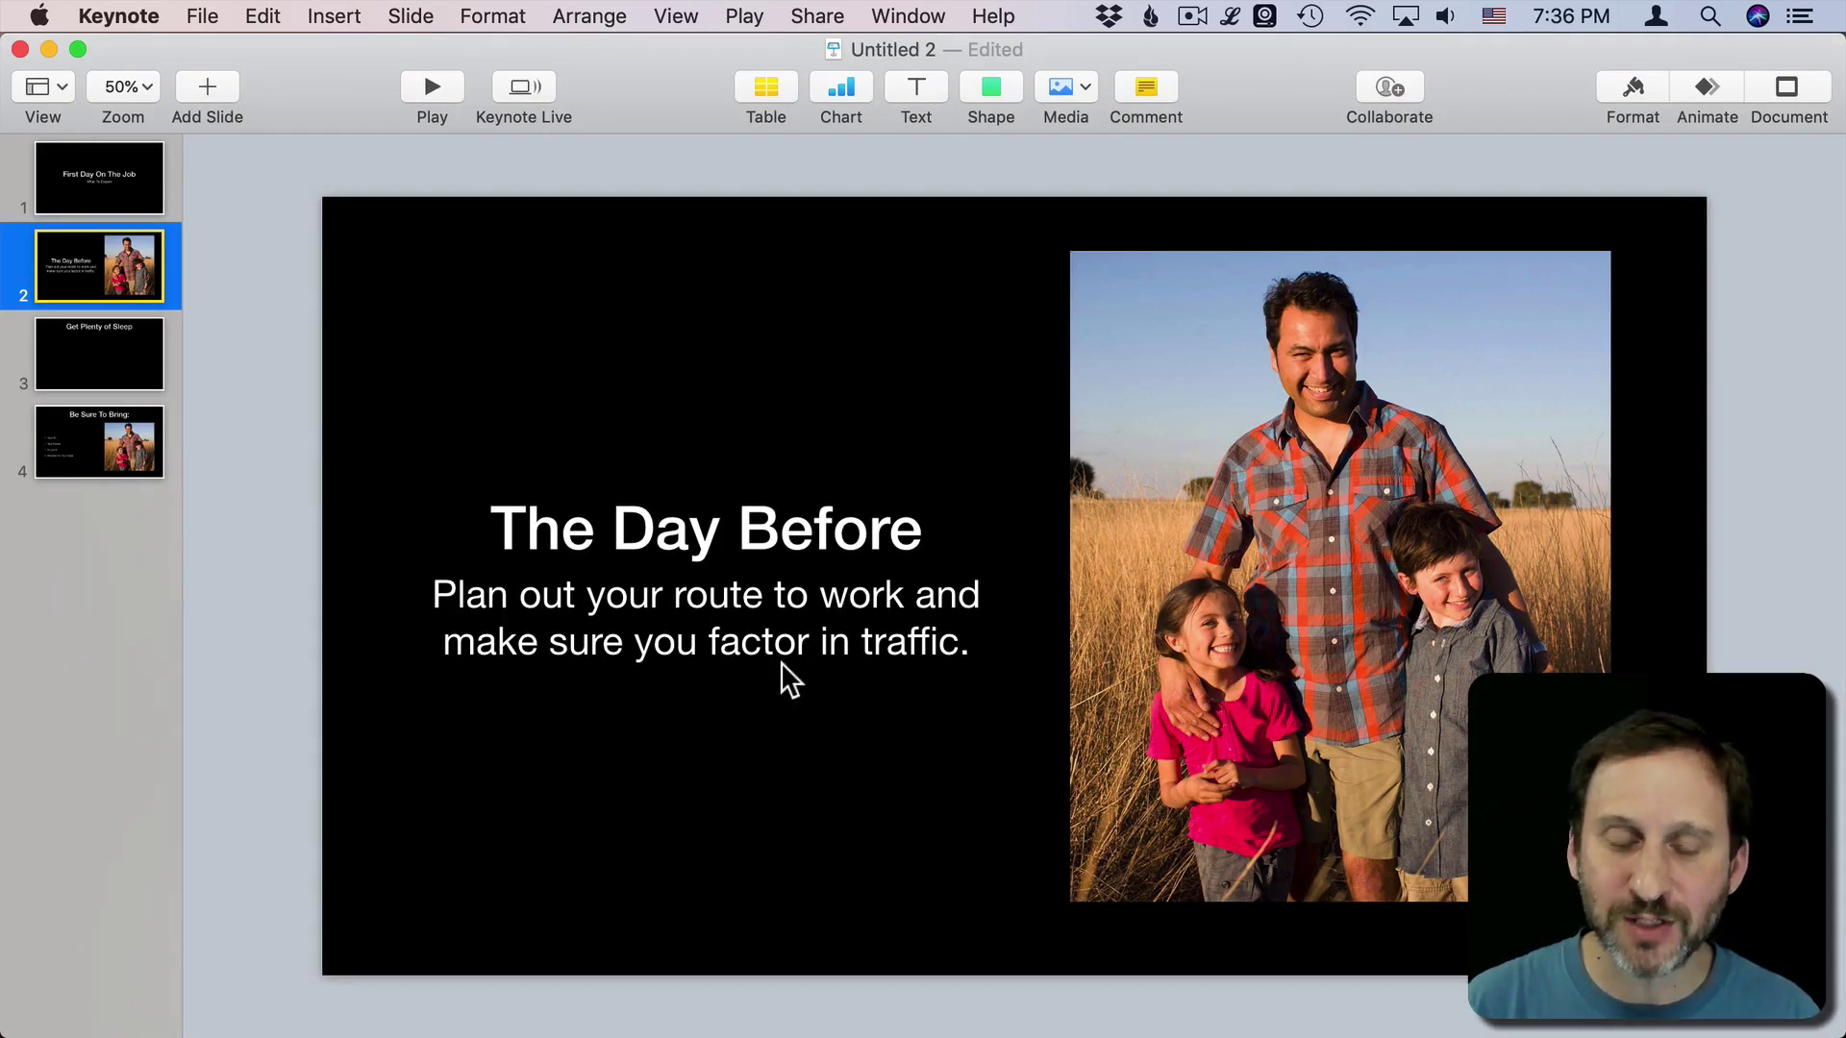
{"action": "key", "text": "super+Tab"}
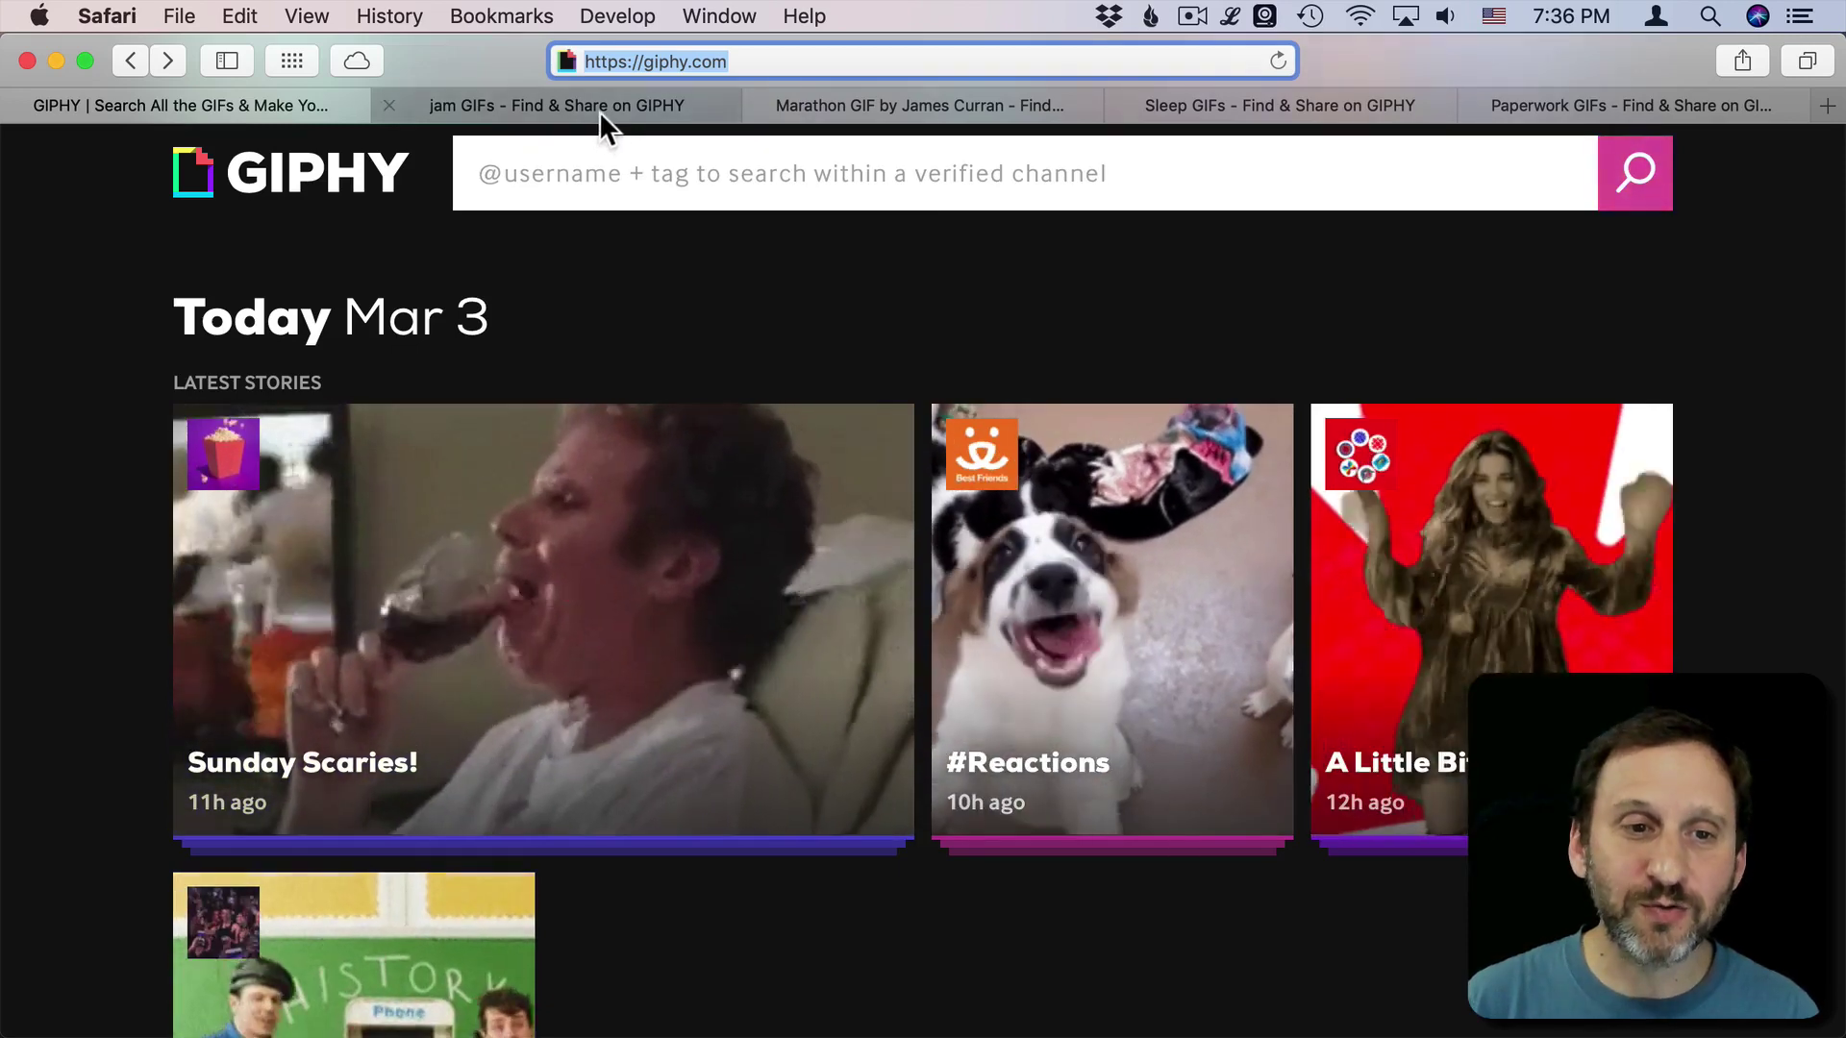
- Open GIPHY's 'traffic jam' GIF results and shift the browser down-left to reveal the slide
{"action": "left_click", "coordinate": [598, 112]}
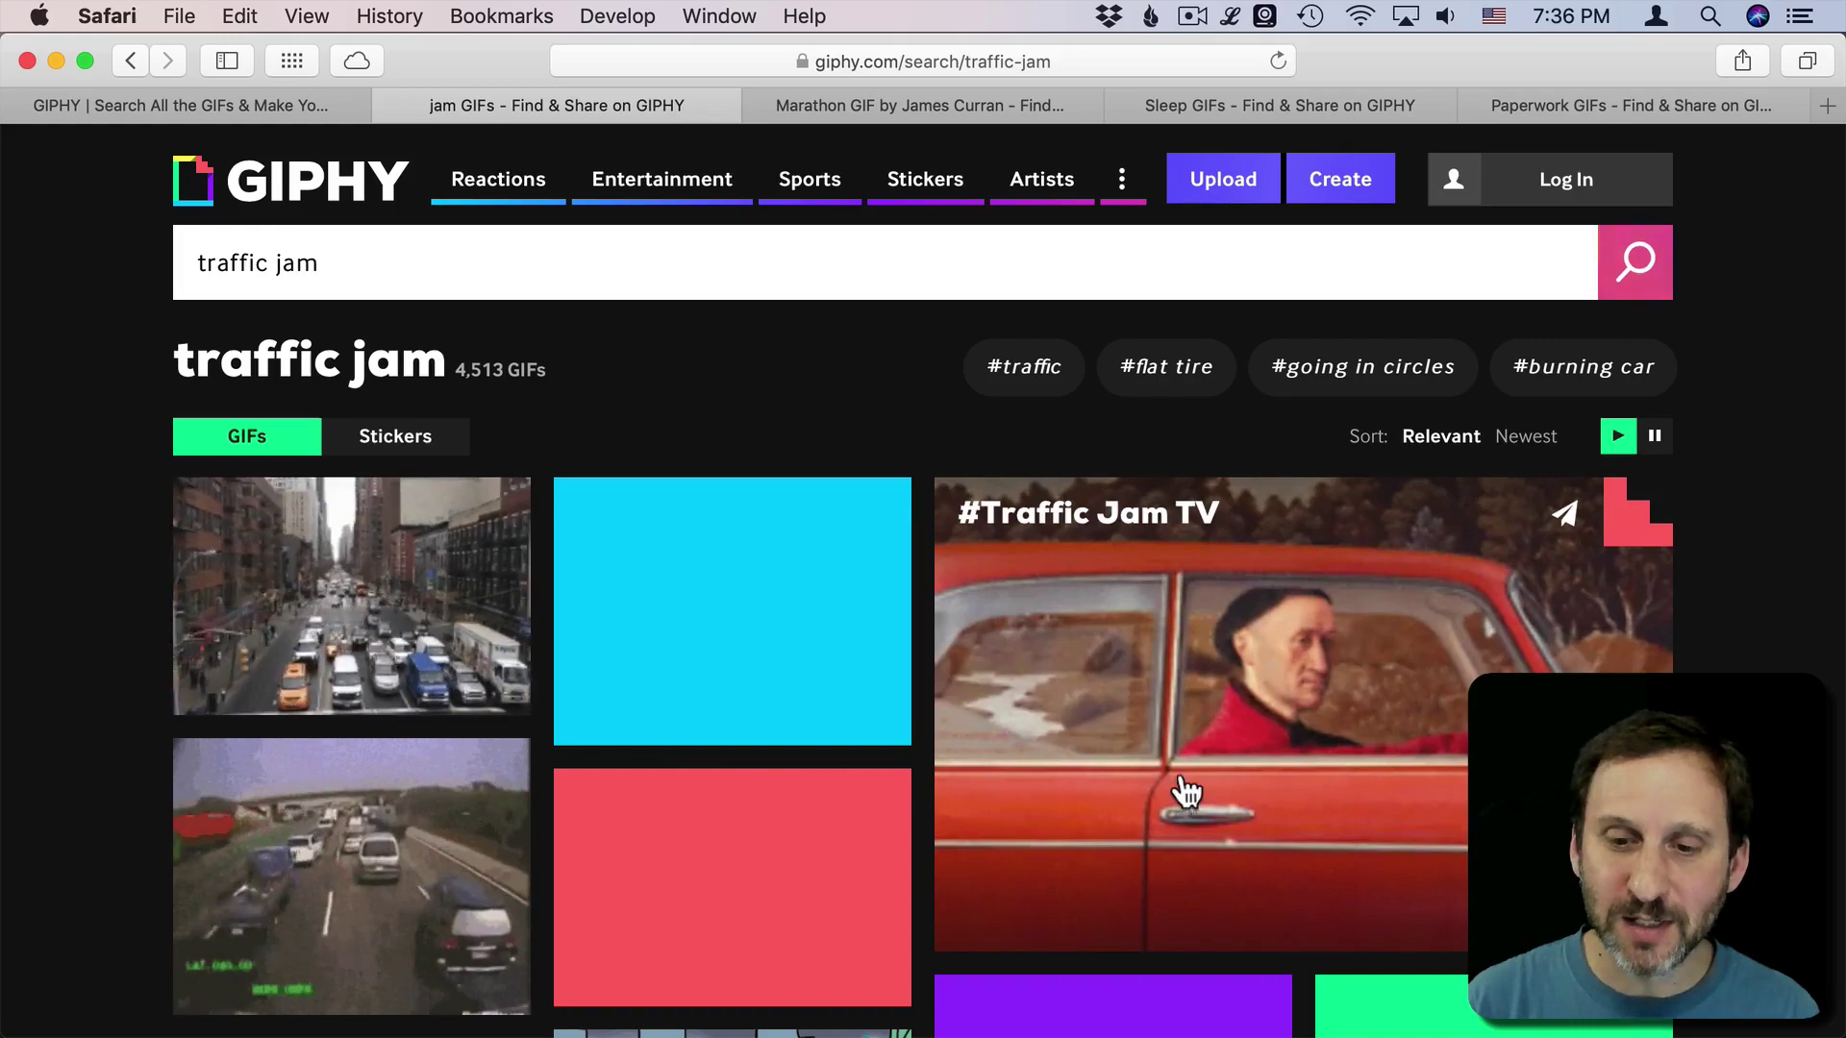
{"action": "scroll", "coordinate": [503, 878], "scroll_direction": "down", "scroll_amount": 10}
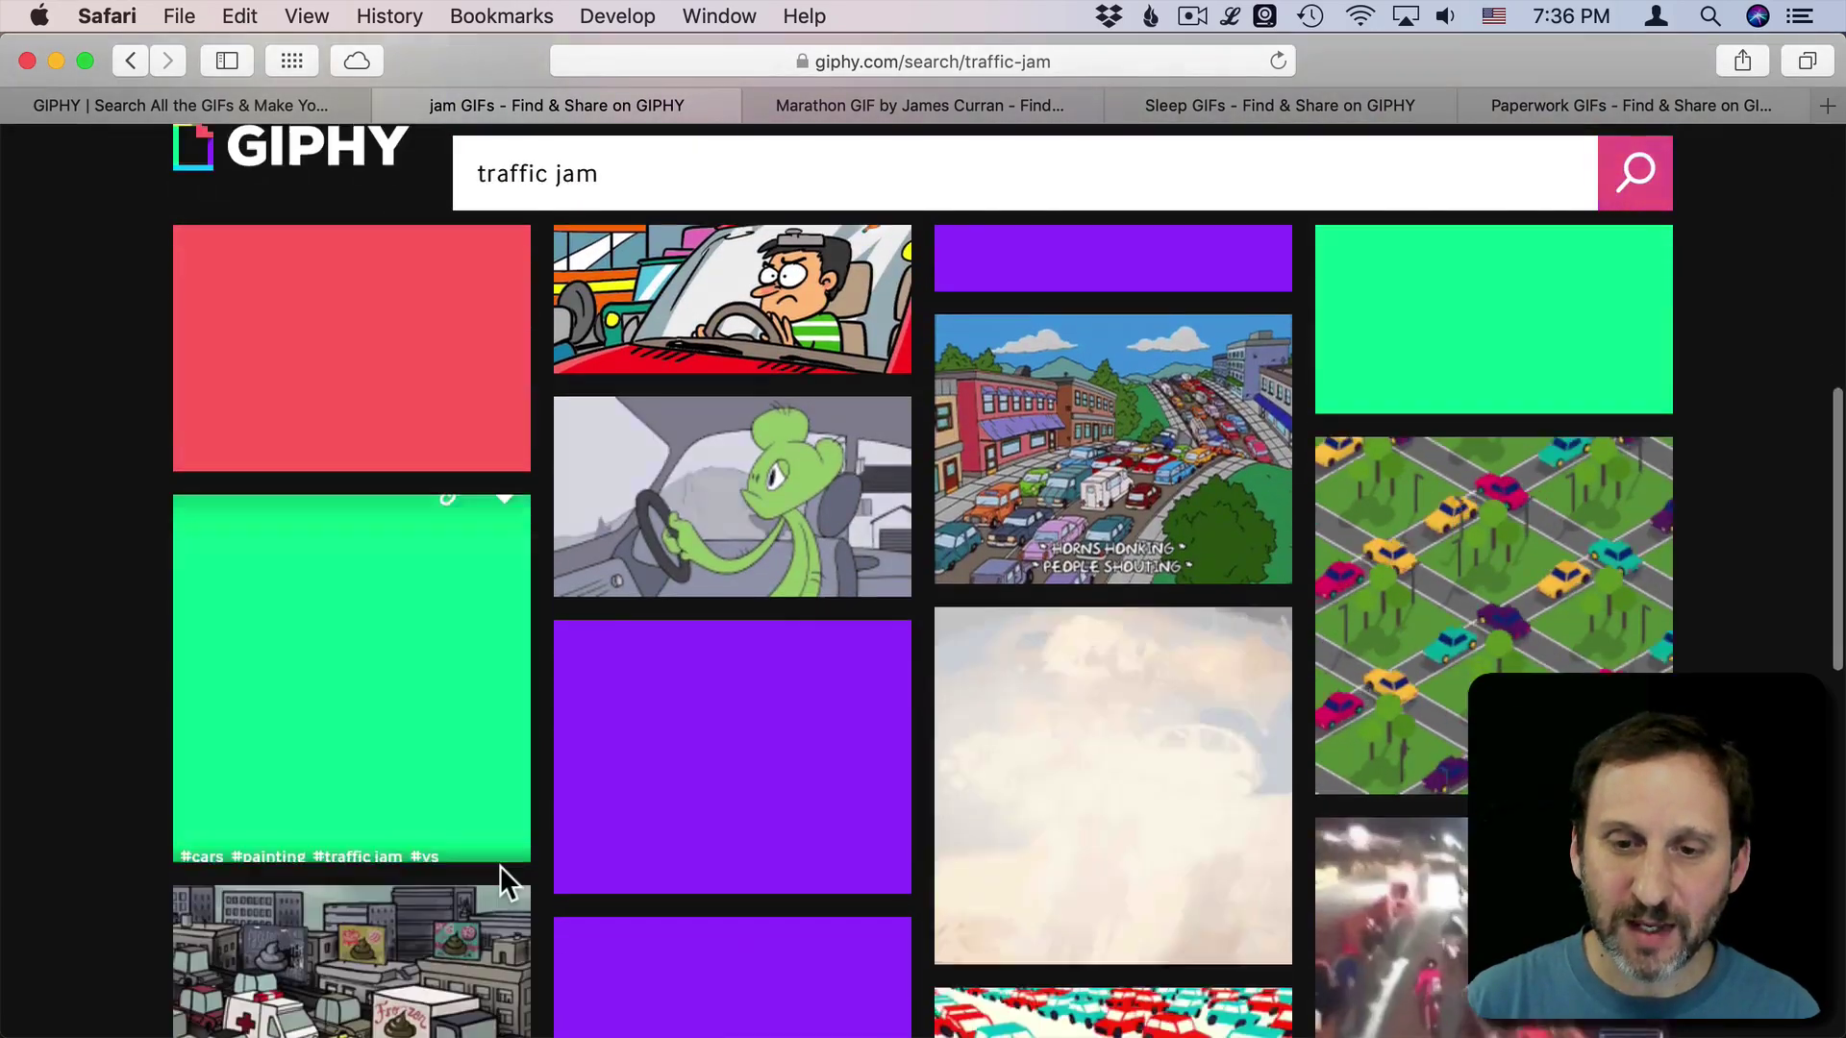
{"action": "scroll", "coordinate": [500, 865], "scroll_direction": "down", "scroll_amount": 3}
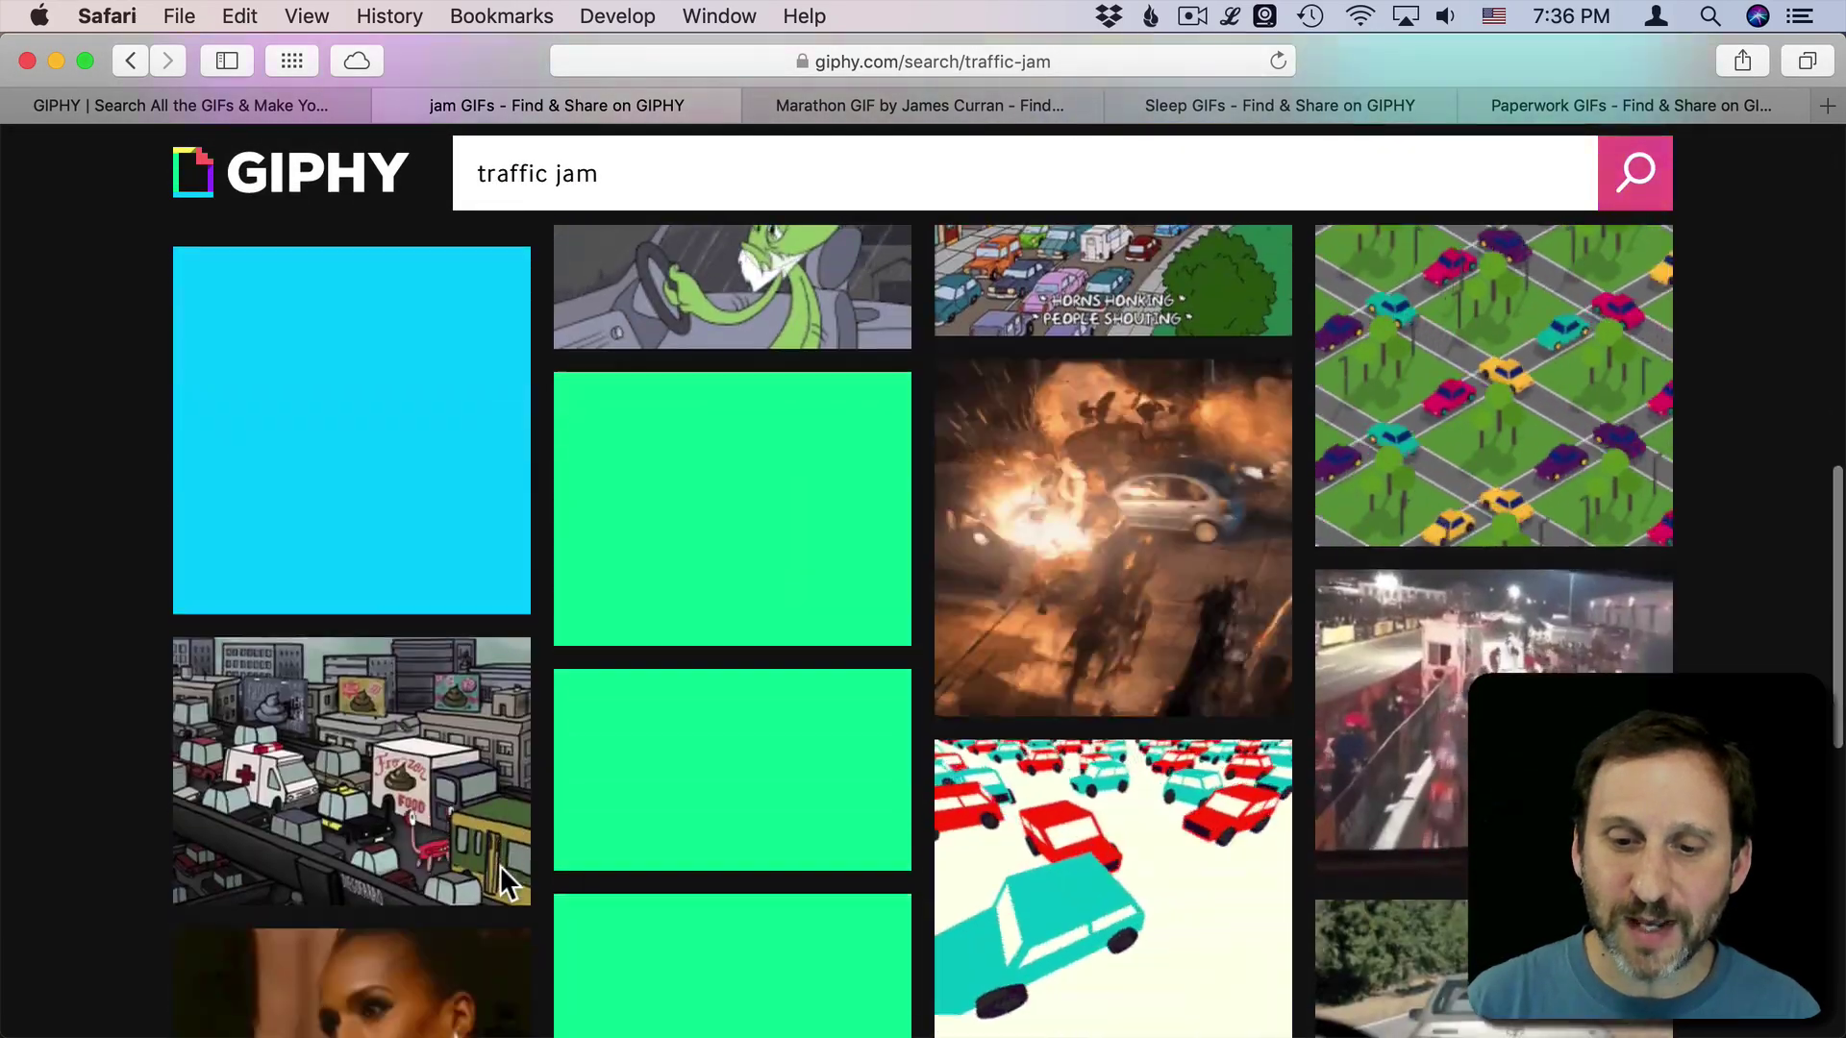
{"action": "scroll", "coordinate": [500, 870], "scroll_direction": "down", "scroll_amount": 10}
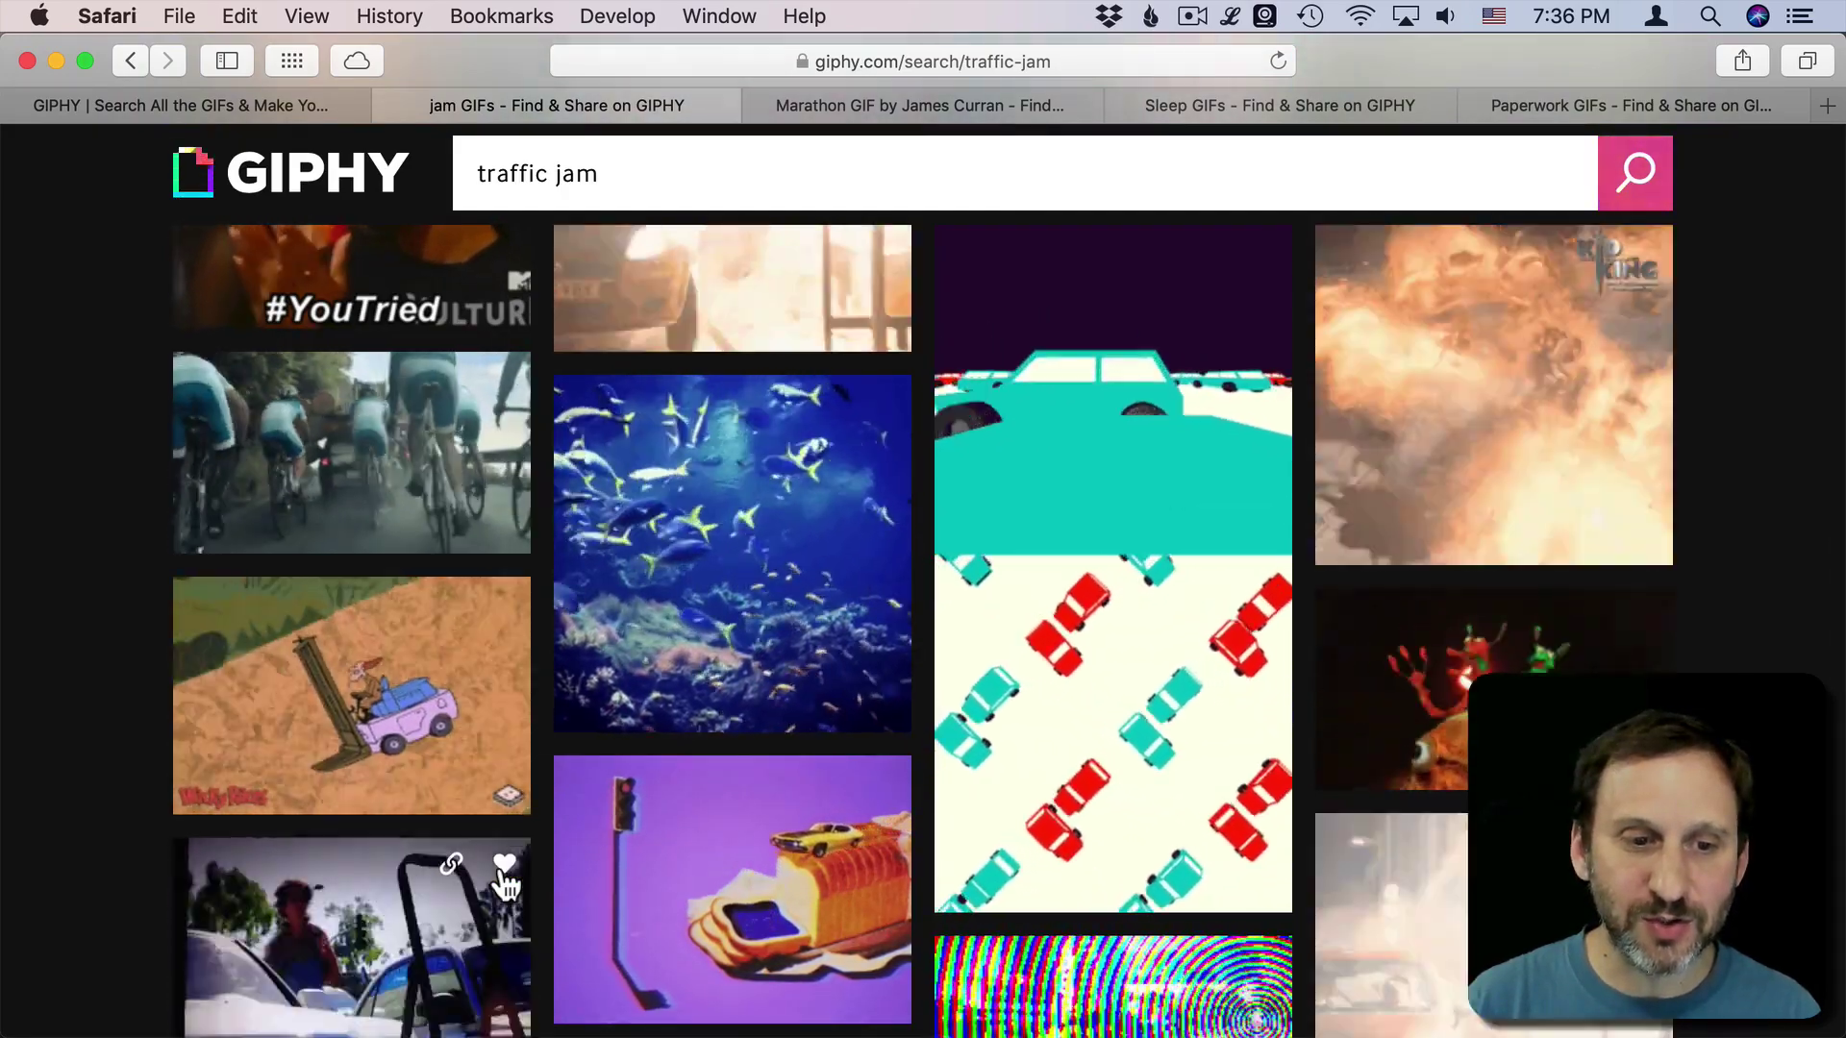
{"action": "scroll", "coordinate": [504, 874], "scroll_direction": "up", "scroll_amount": 10}
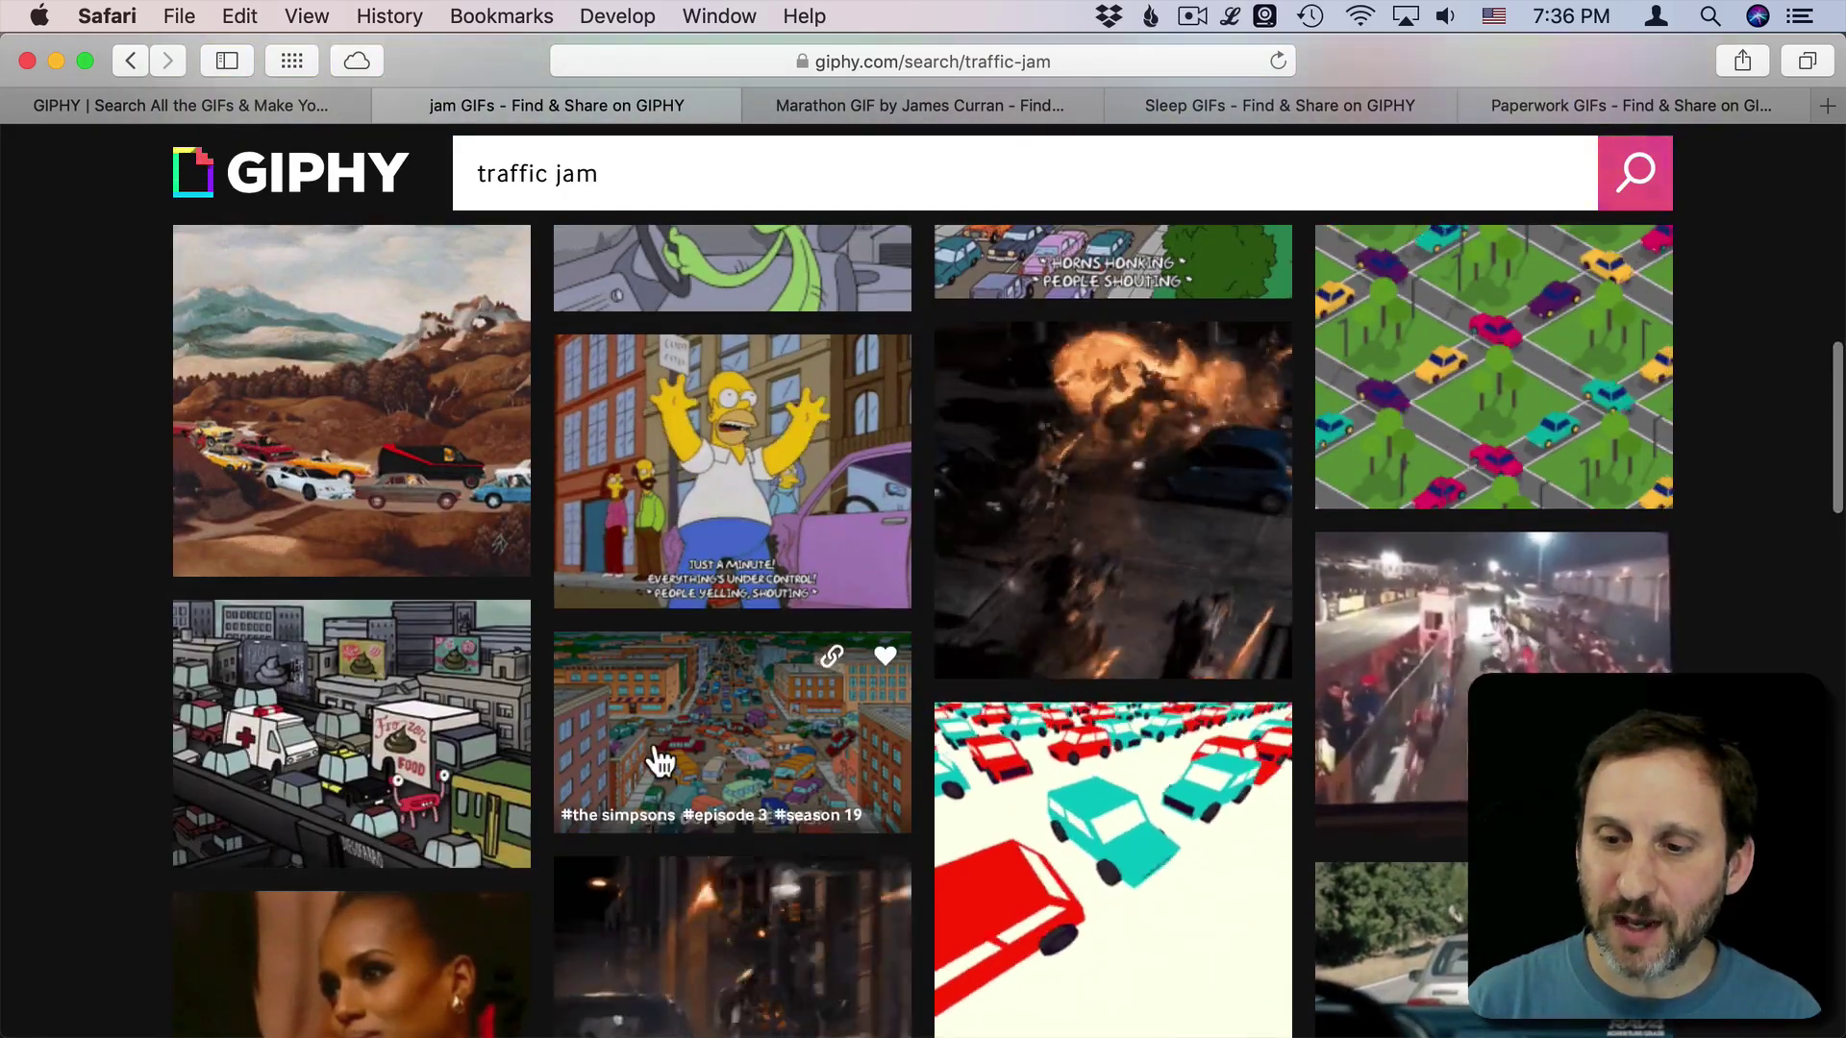
{"action": "scroll", "coordinate": [659, 762], "scroll_direction": "up", "scroll_amount": 3}
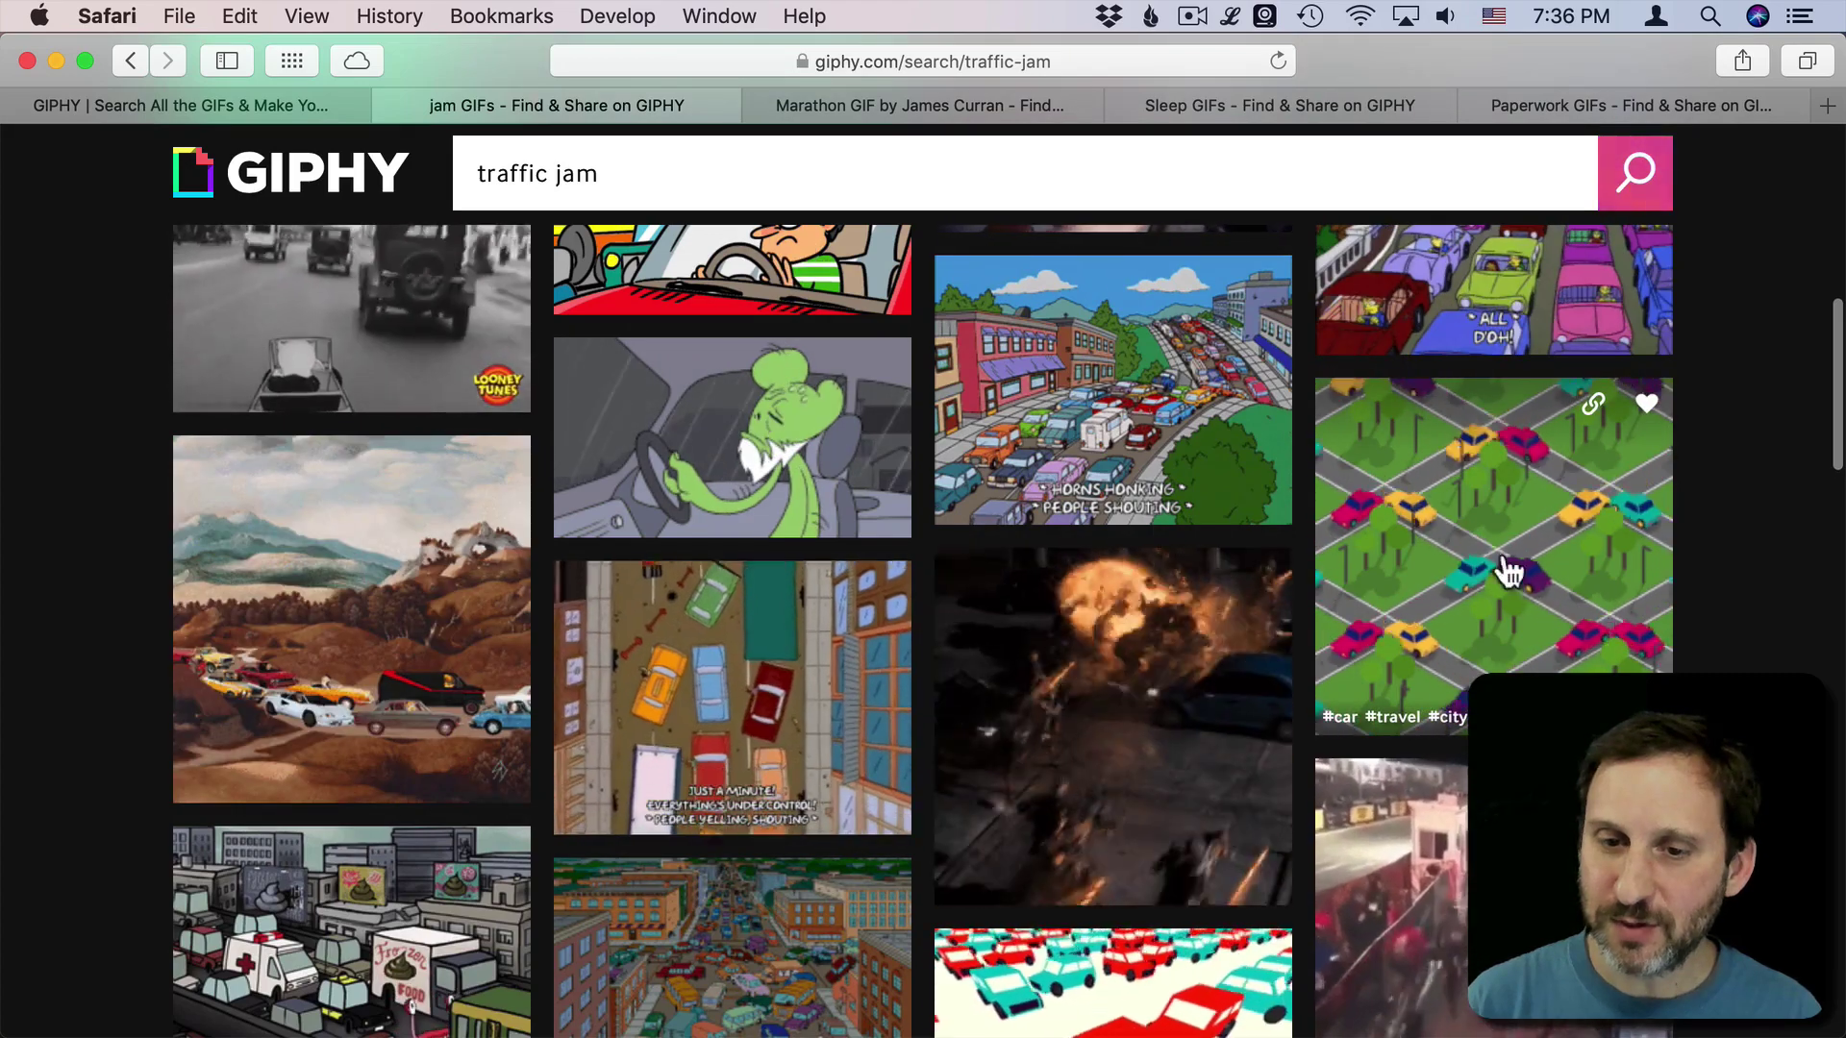
{"action": "left_click_drag", "start_coordinate": [1345, 56], "coordinate": [1225, 602]}
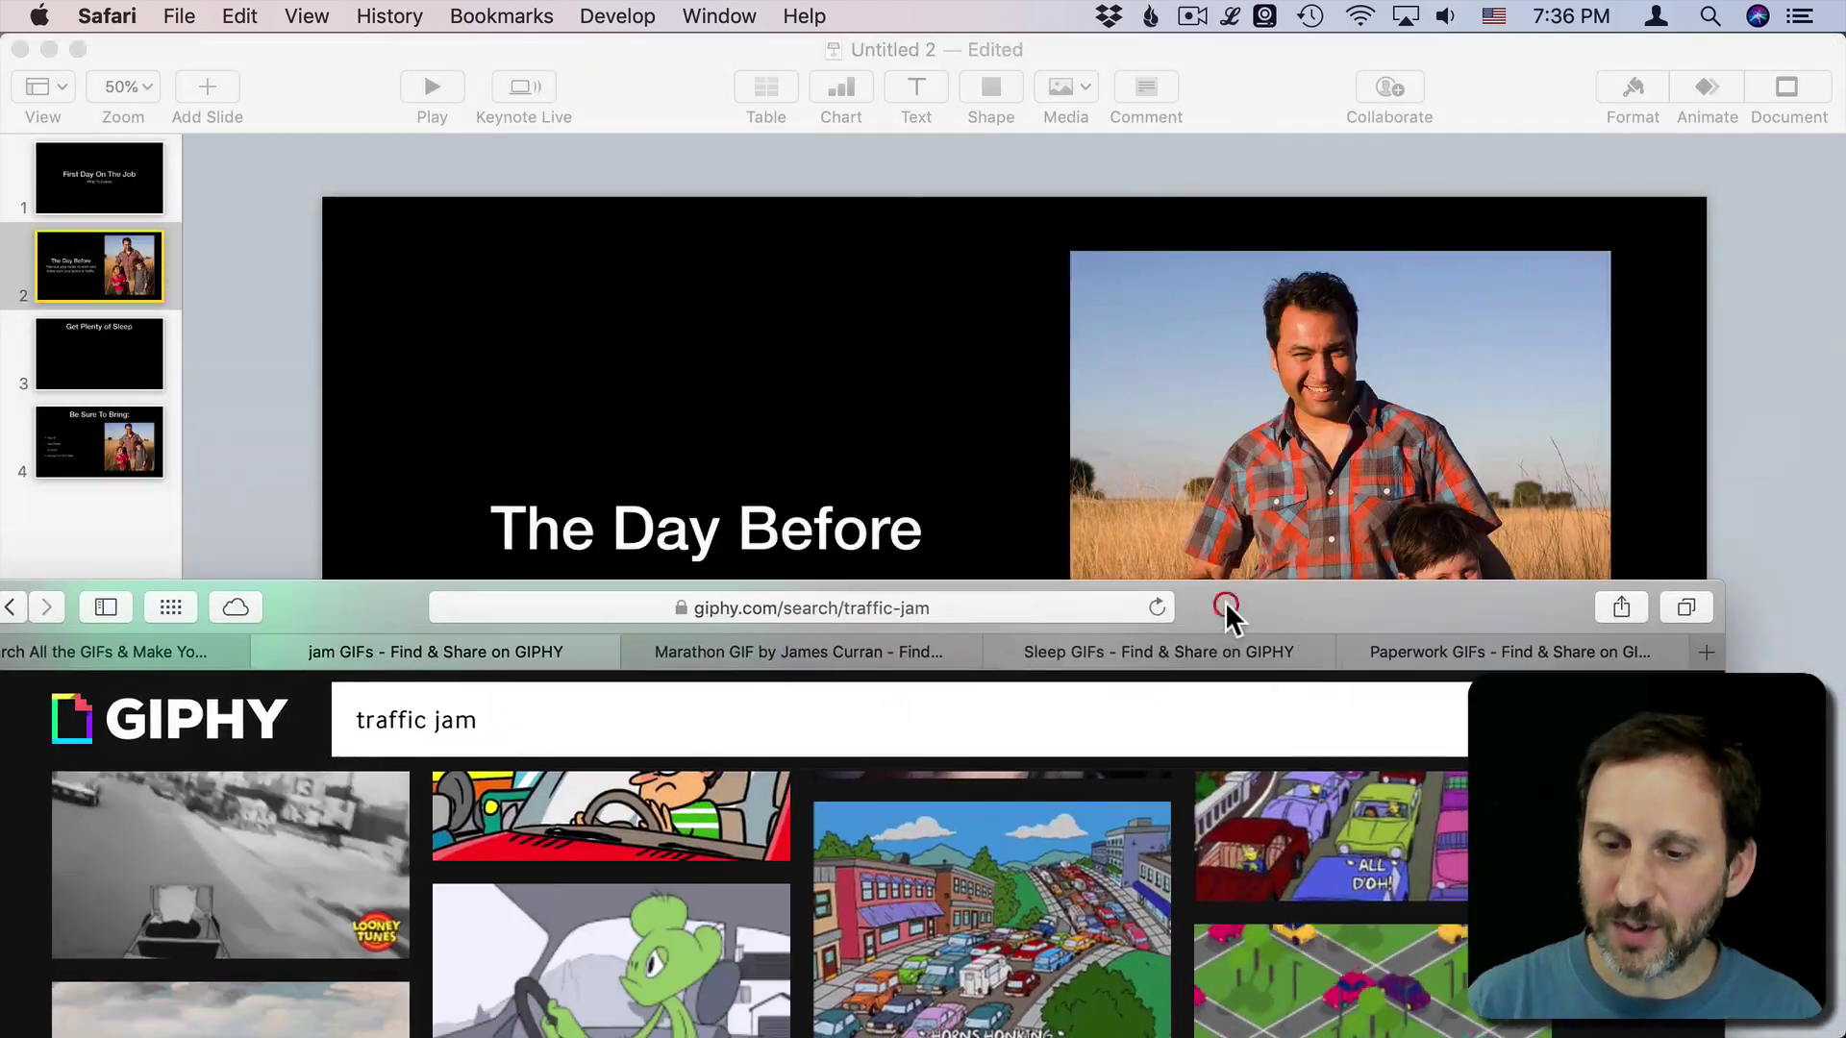
- Swap slide 2's photo for the isometric traffic GIF, leave it untrimmed, and preview it playing
{"action": "left_click_drag", "start_coordinate": [1351, 1017], "coordinate": [1335, 348]}
{"action": "left_click", "coordinate": [1245, 173]}
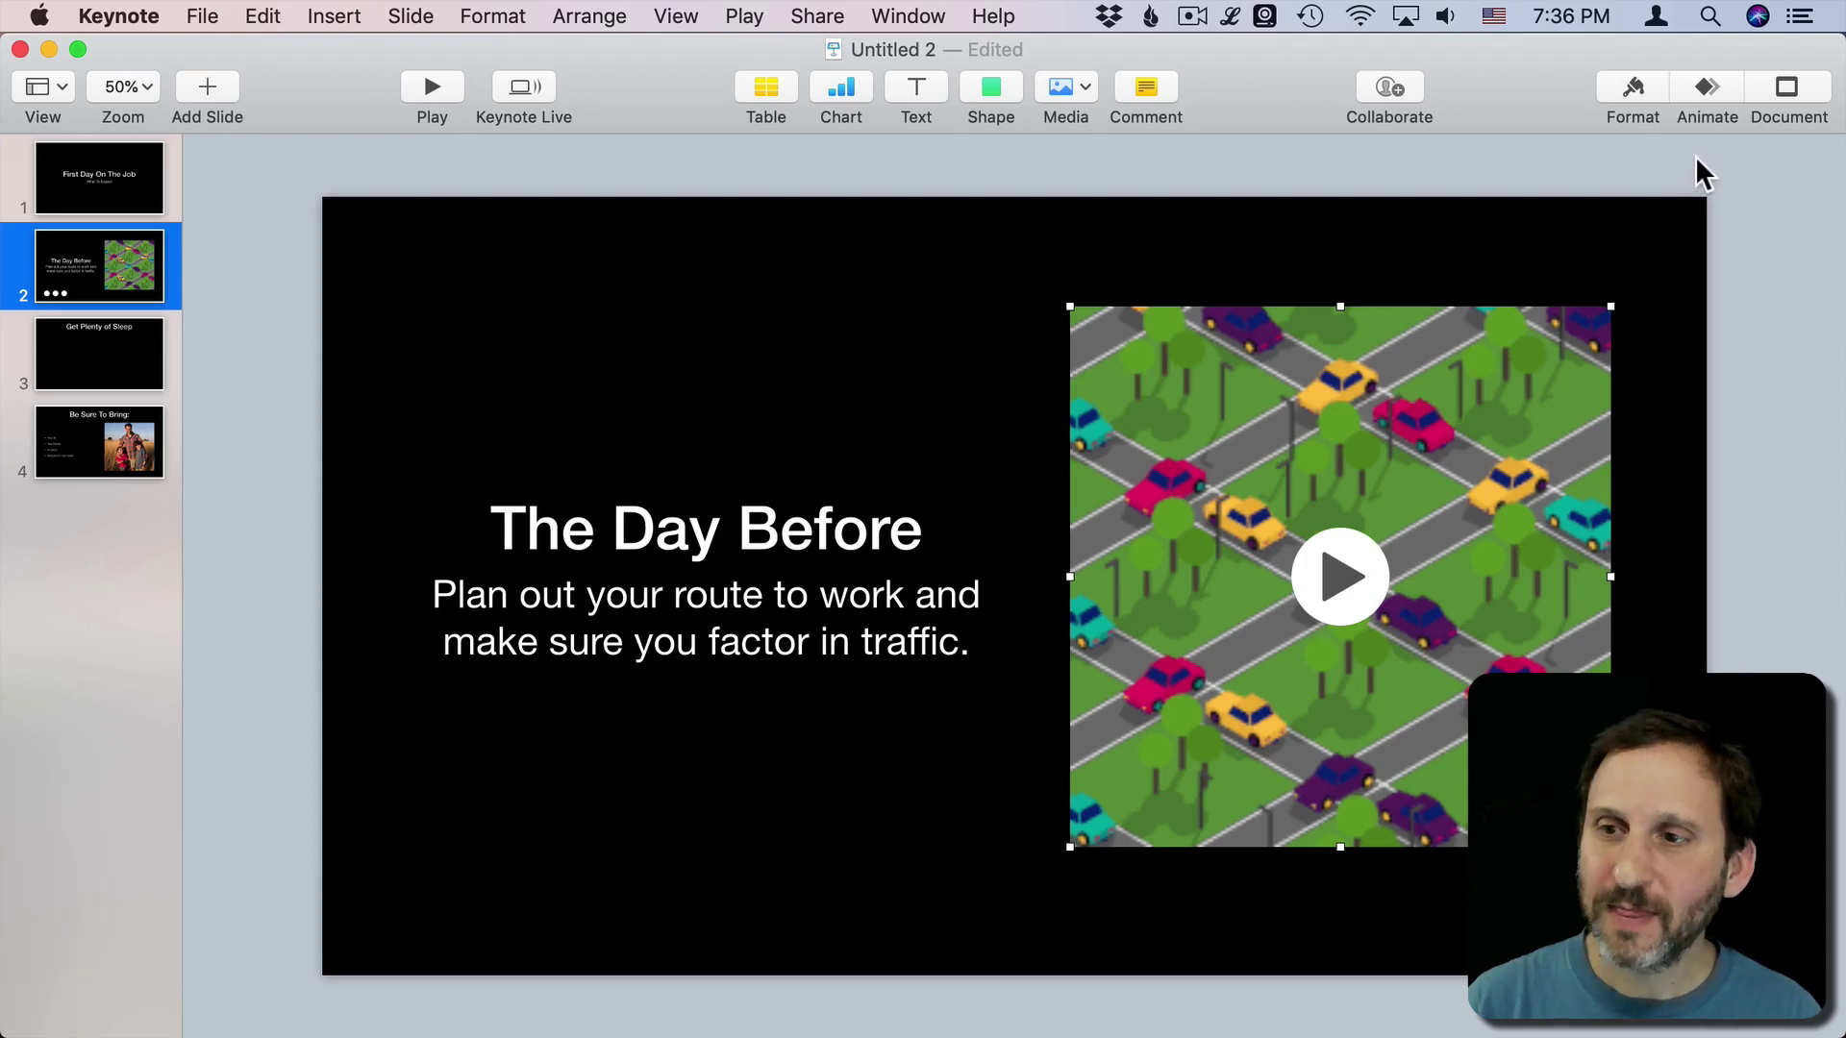
{"action": "left_click", "coordinate": [1628, 84]}
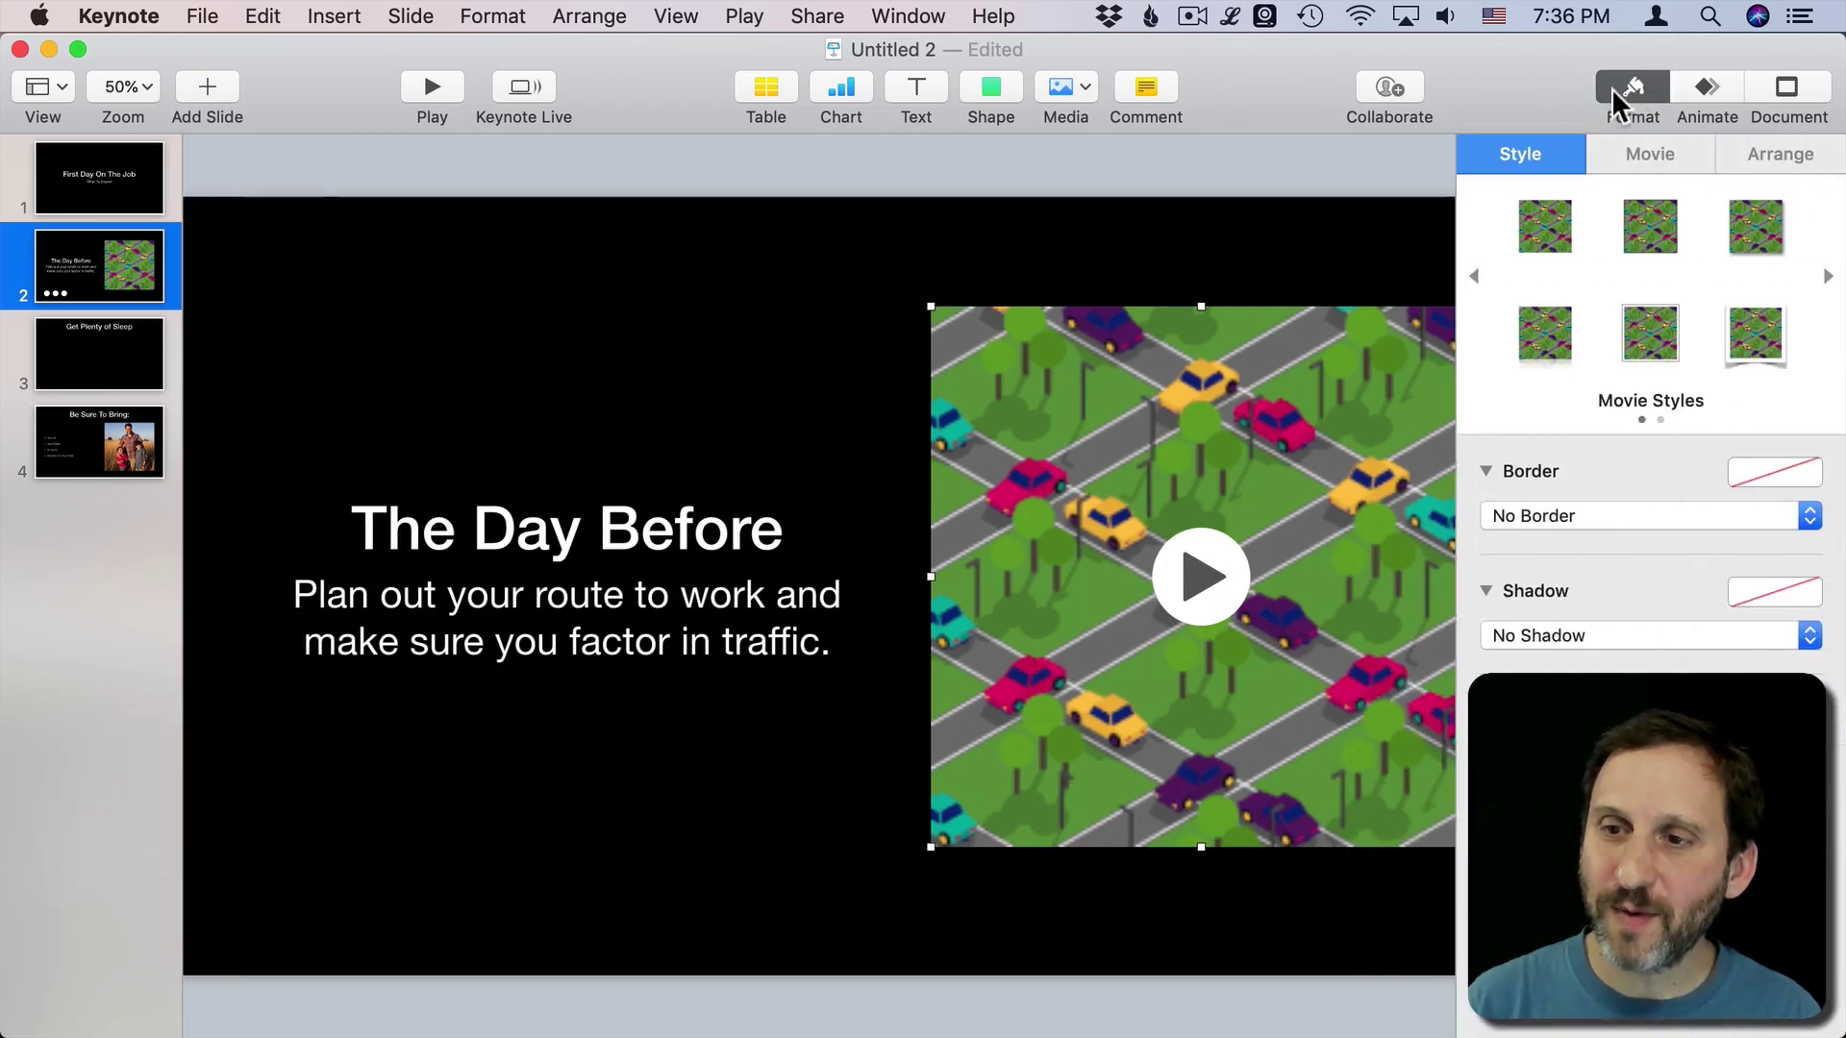
{"action": "left_click", "coordinate": [1675, 152]}
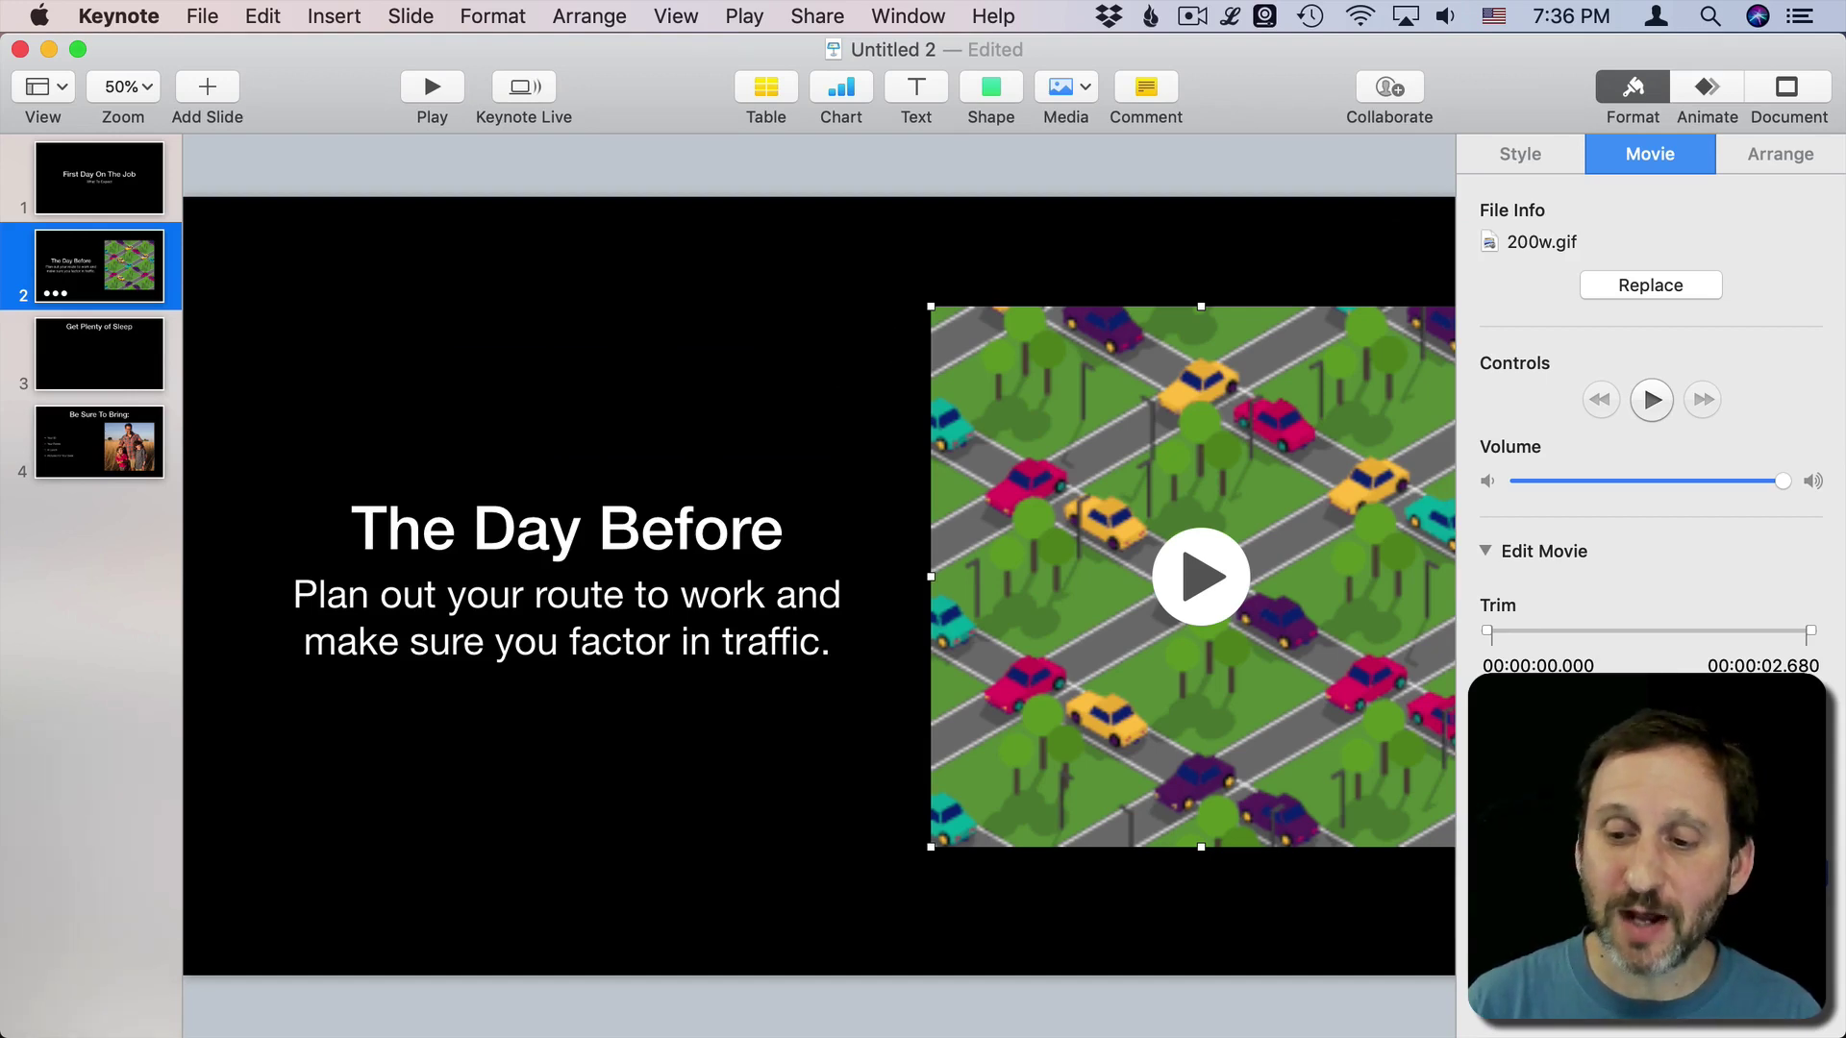
{"action": "left_click_drag", "start_coordinate": [1485, 627], "coordinate": [1450, 649]}
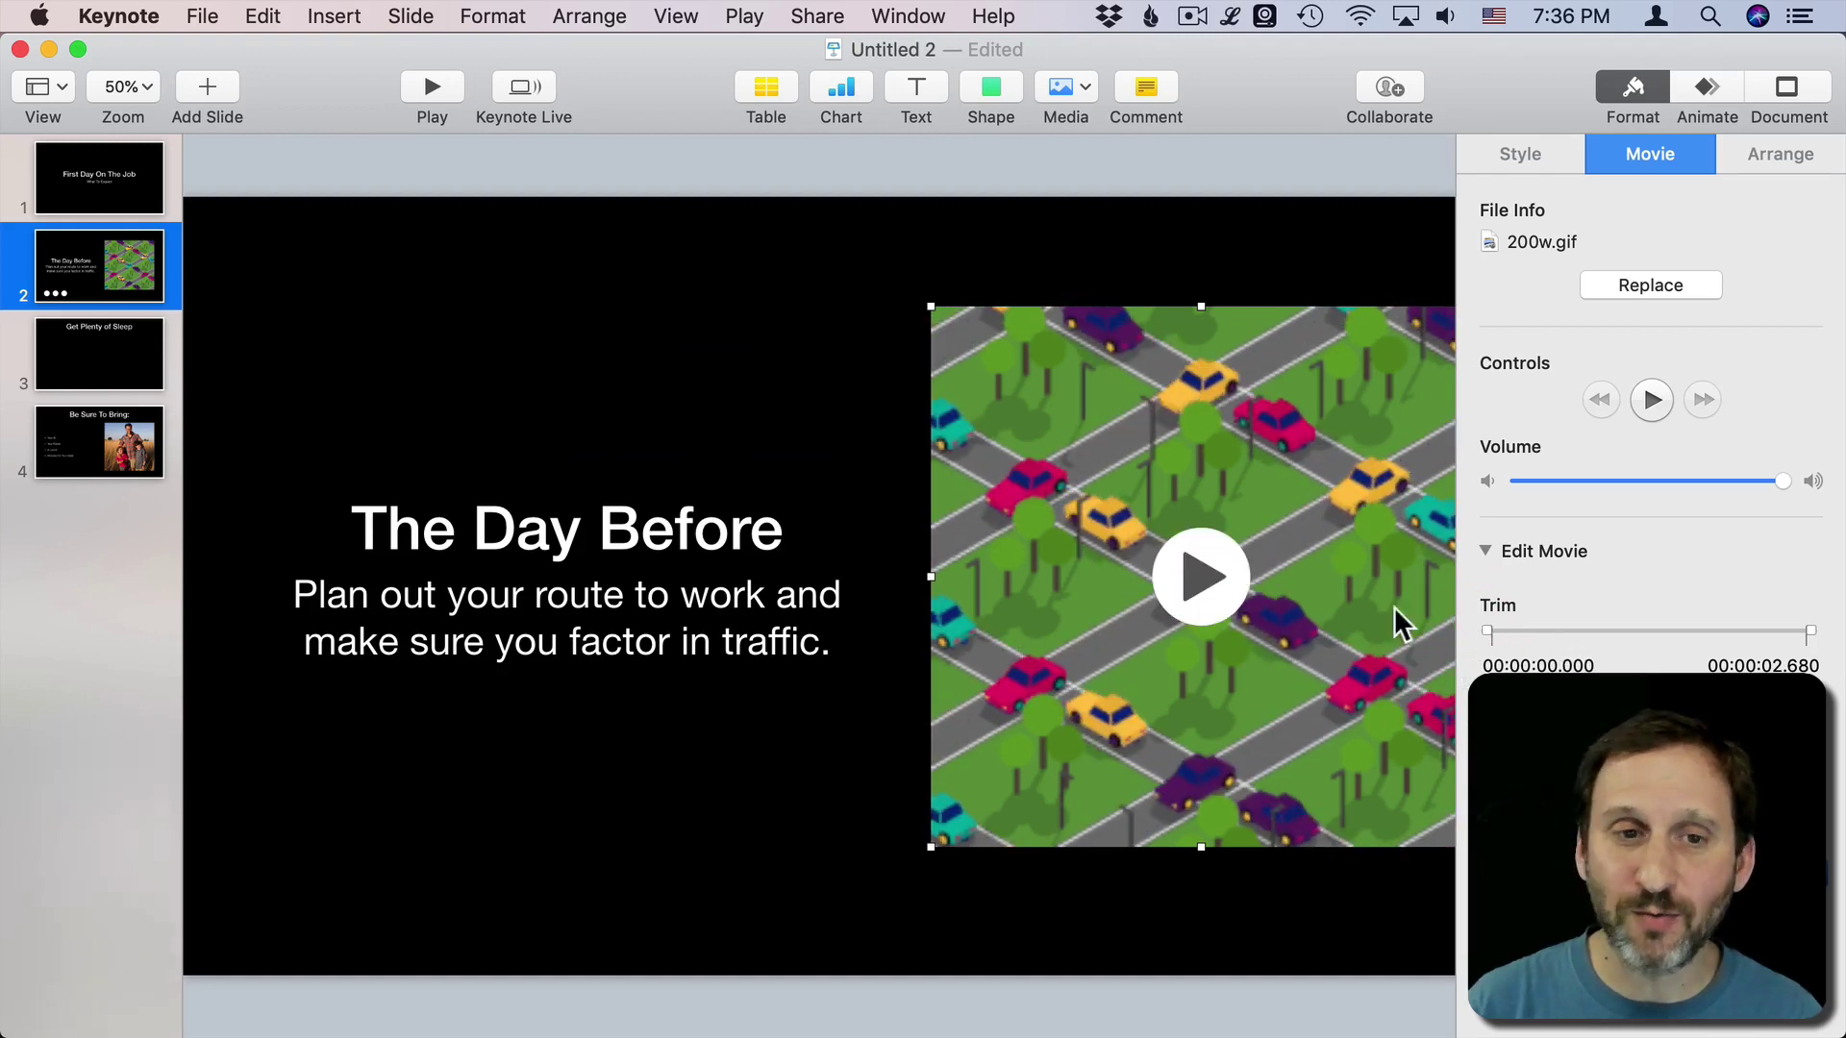
{"action": "left_click", "coordinate": [440, 83]}
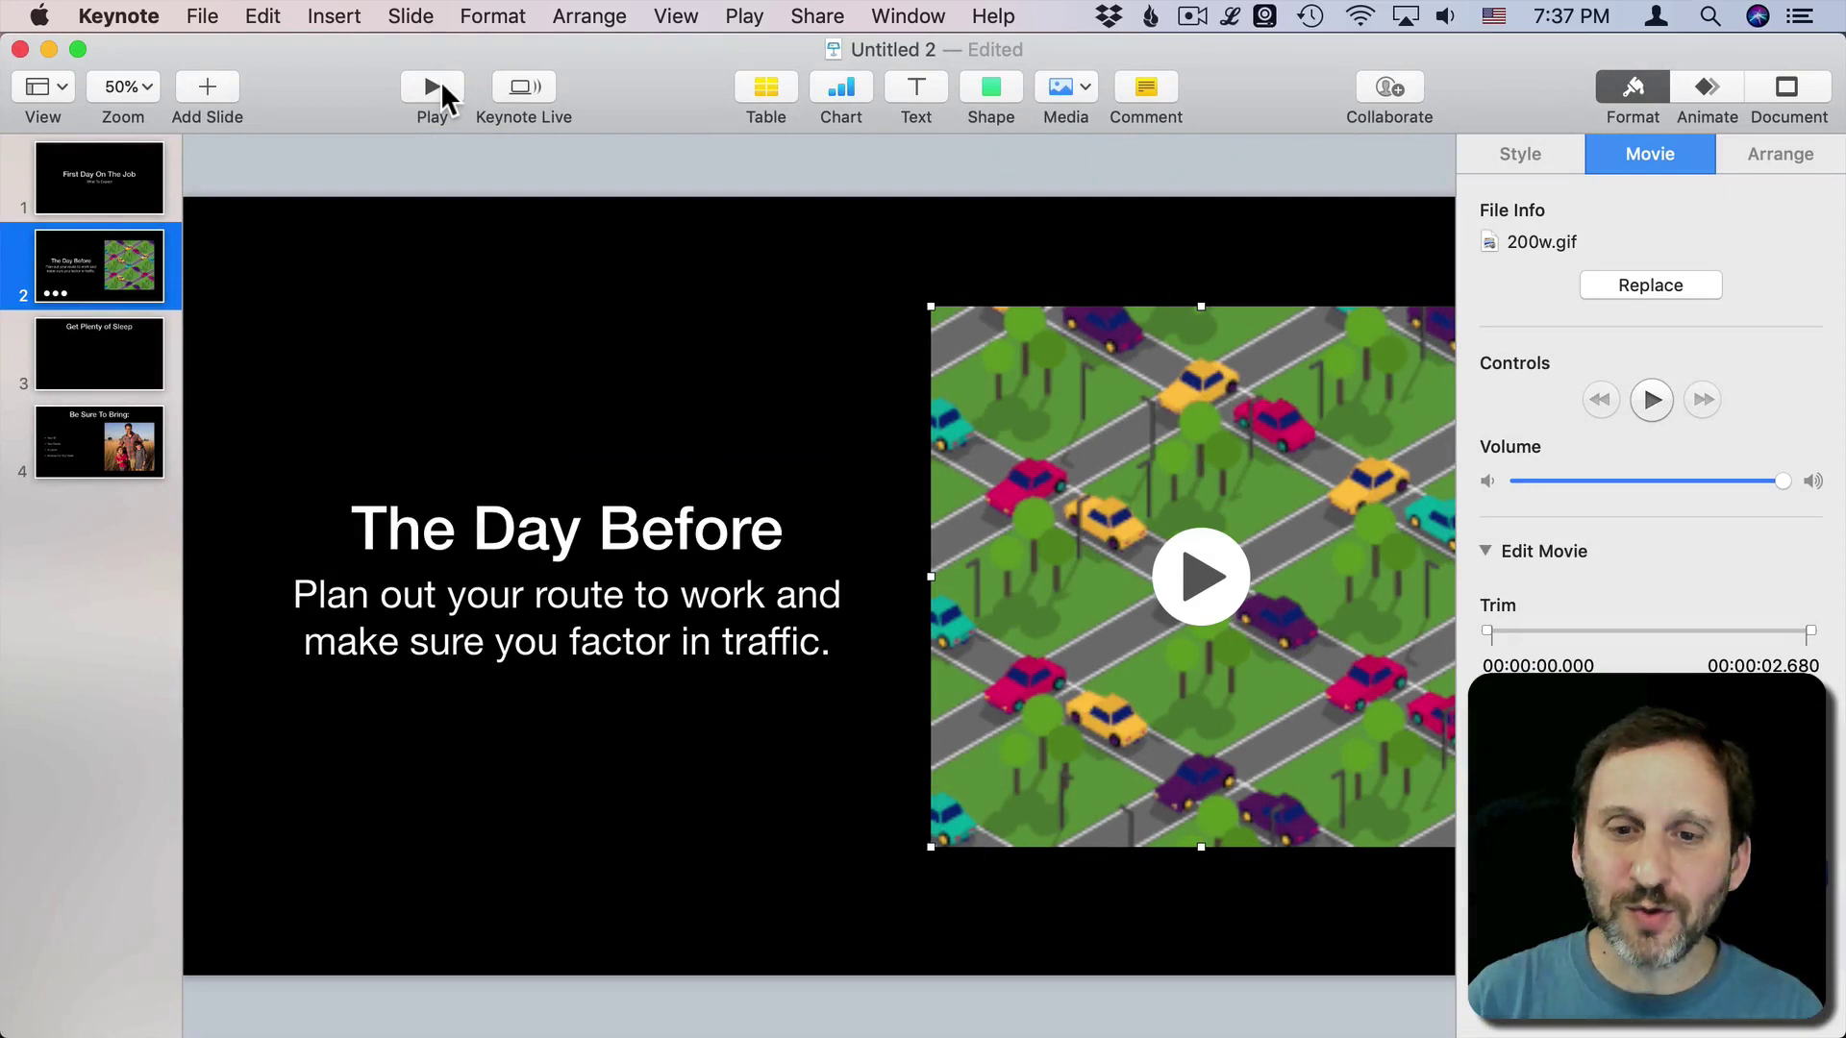
- Select slide 3, 'Get Plenty of Sleep', and move the browser back over the presentation
{"action": "left_click", "coordinate": [119, 360]}
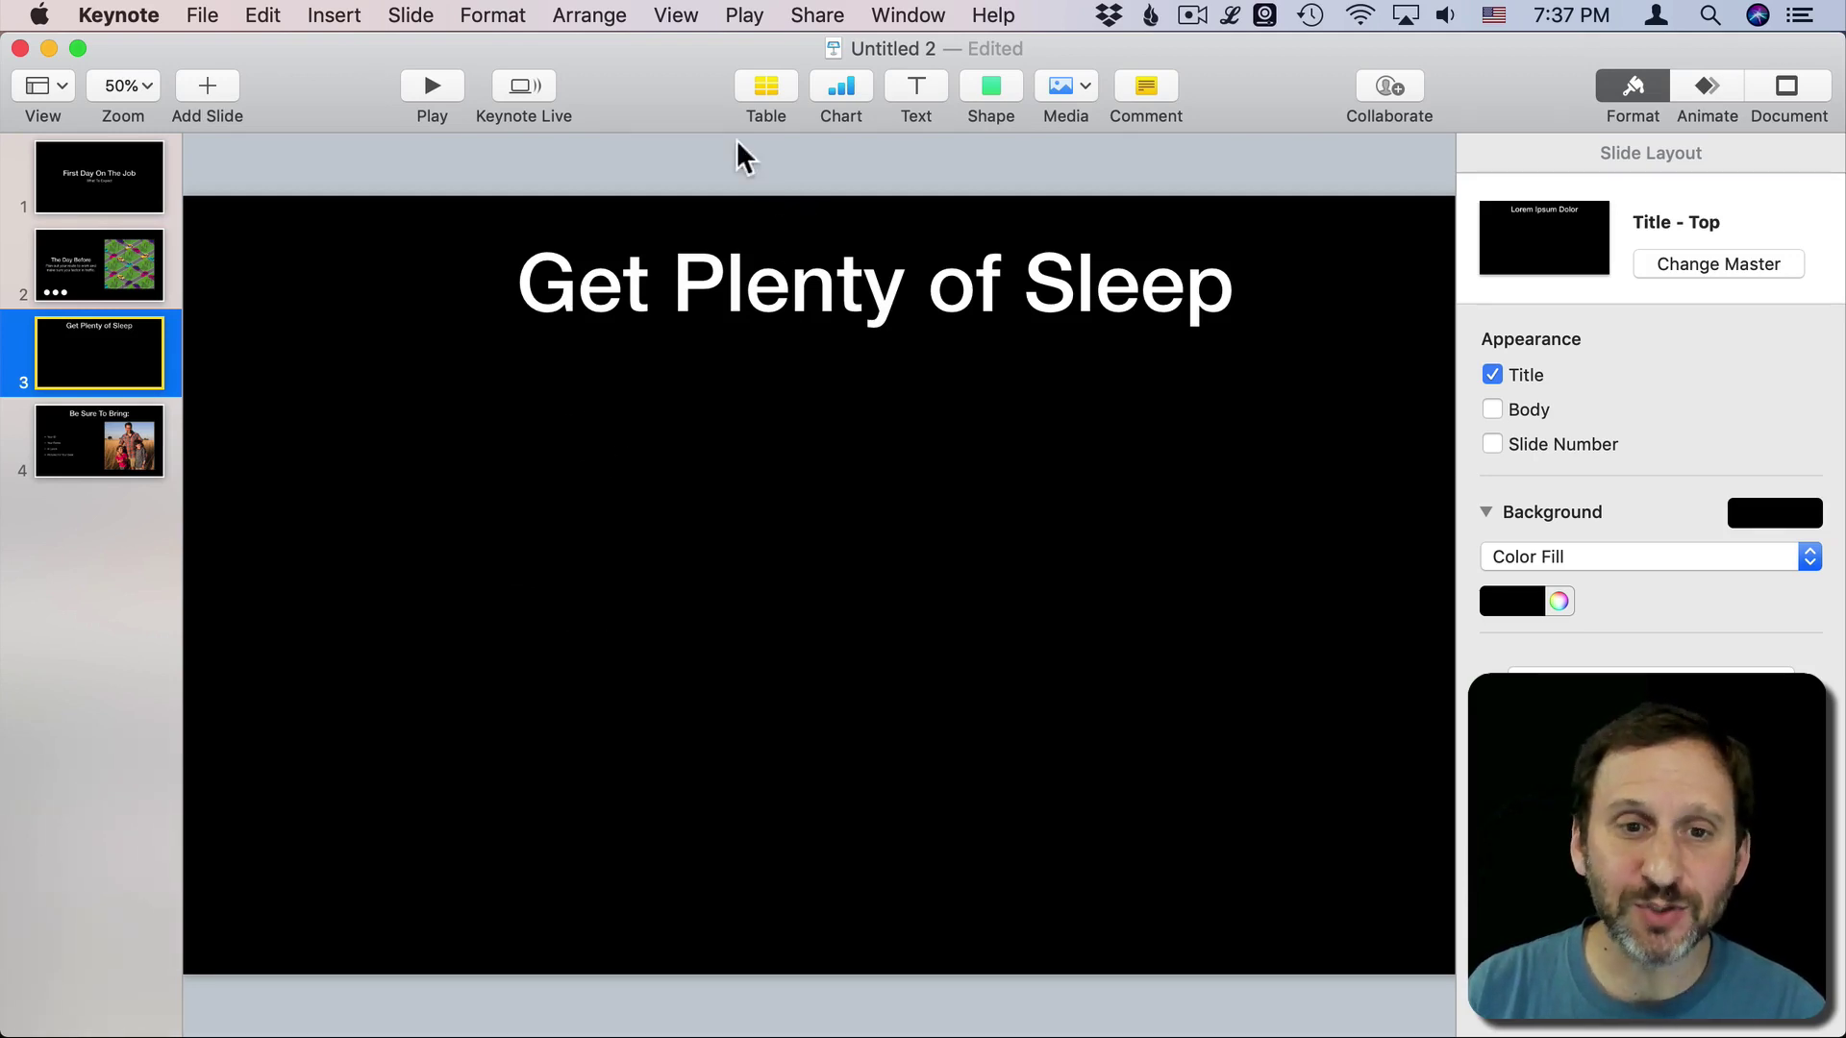
{"action": "key", "text": "super+Tab"}
{"action": "key", "text": "super+Tab"}
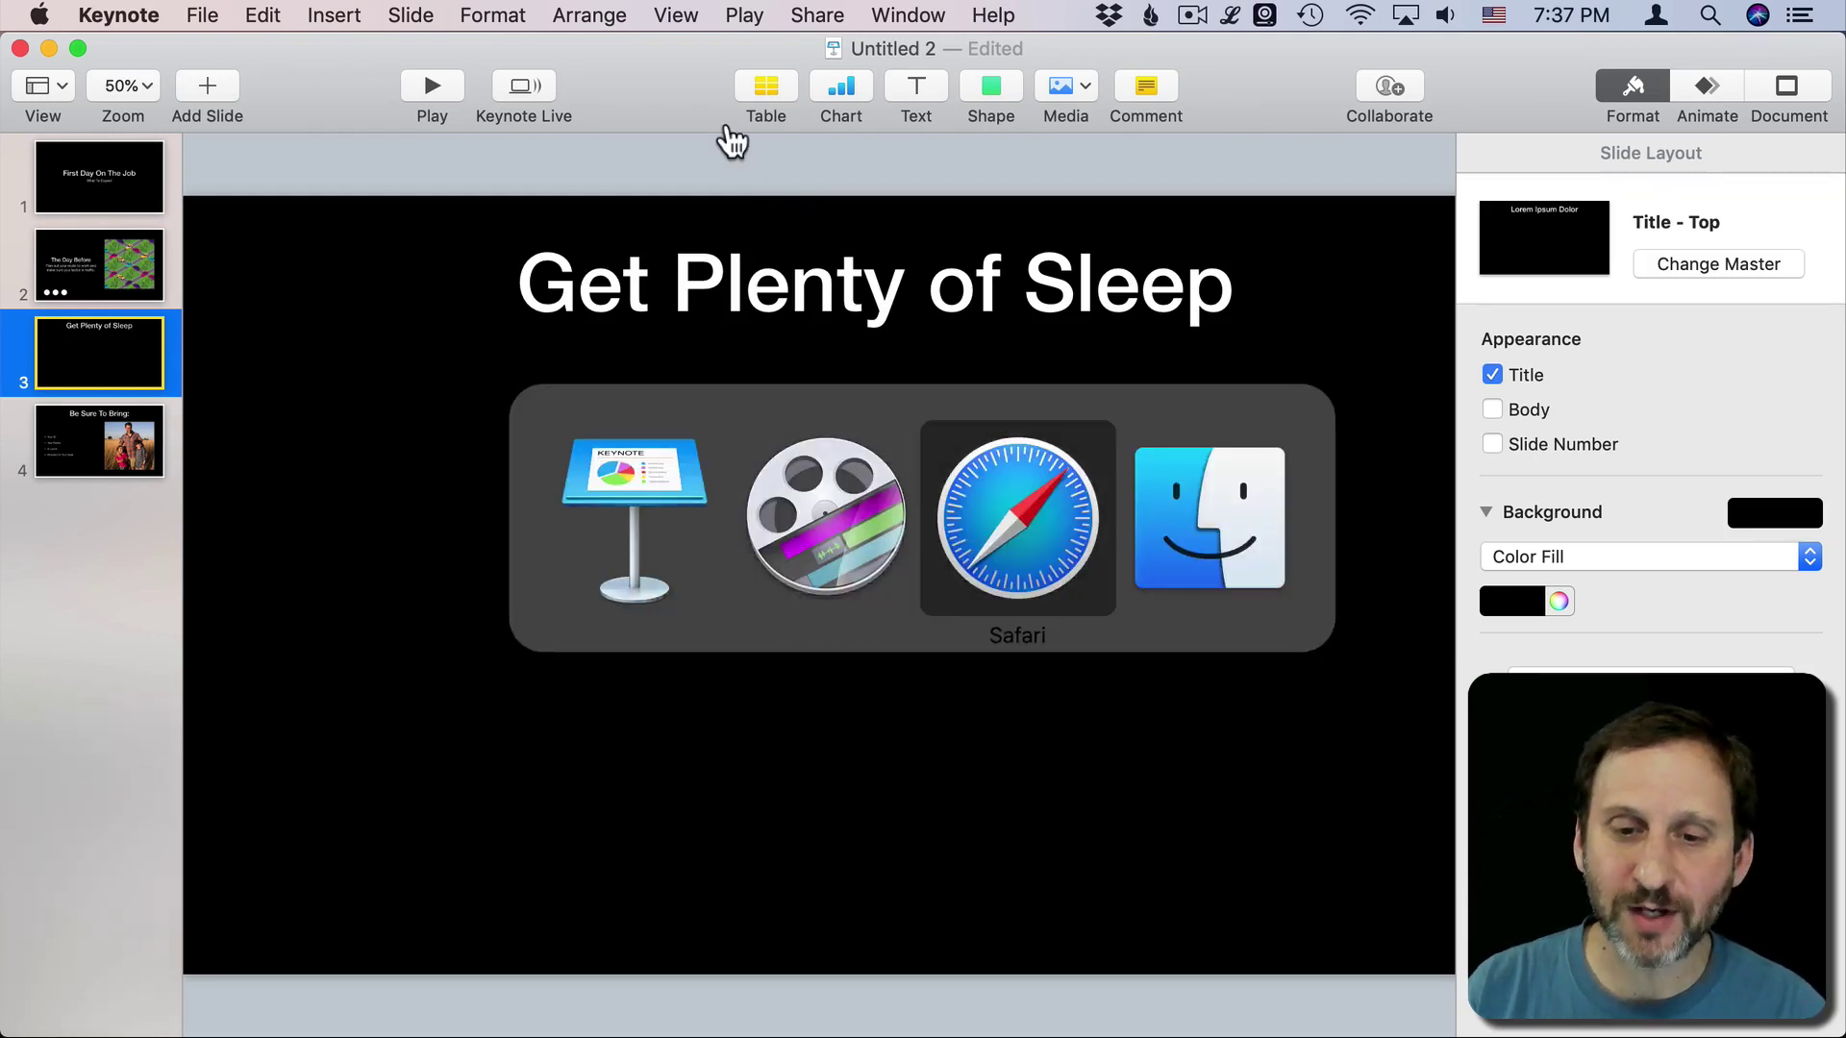
{"action": "left_click_drag", "start_coordinate": [390, 591], "coordinate": [517, 37]}
- Open the dachshund 'Comfortable Dog GIF' page from GIPHY's sleep results
{"action": "left_click", "coordinate": [904, 96]}
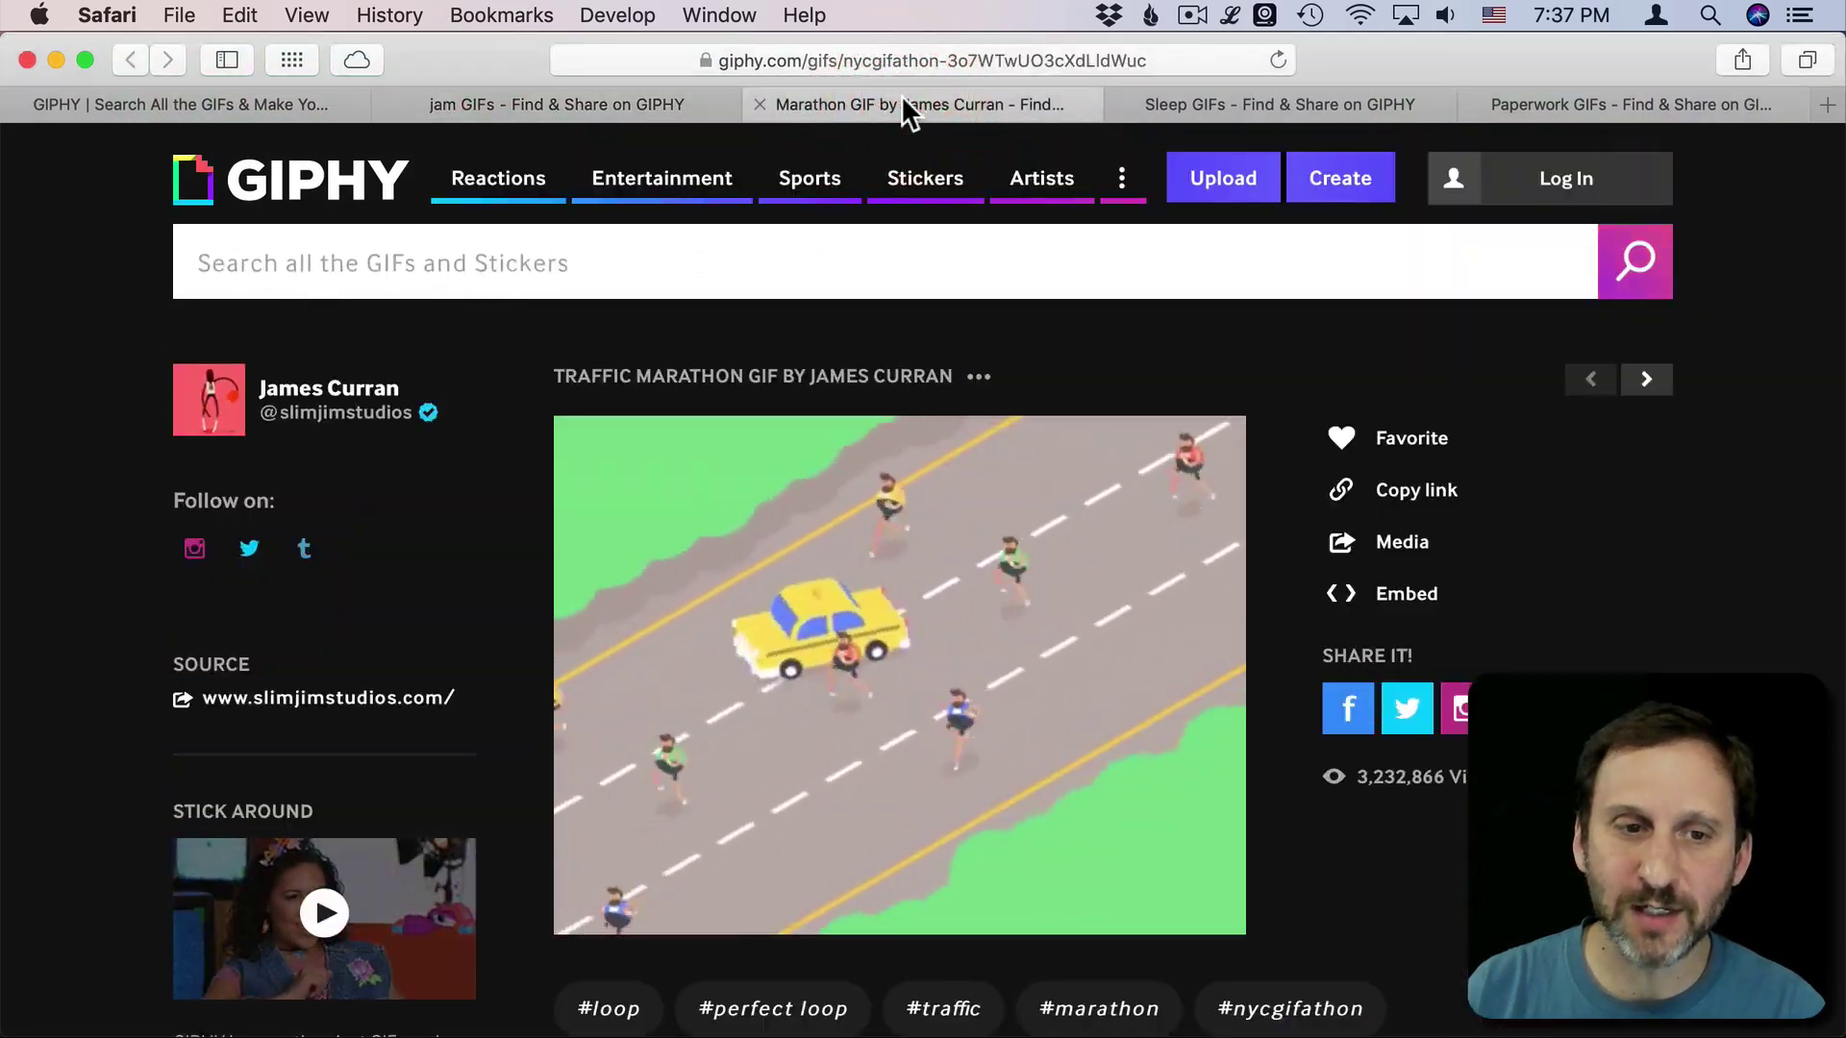
{"action": "left_click", "coordinate": [1196, 107]}
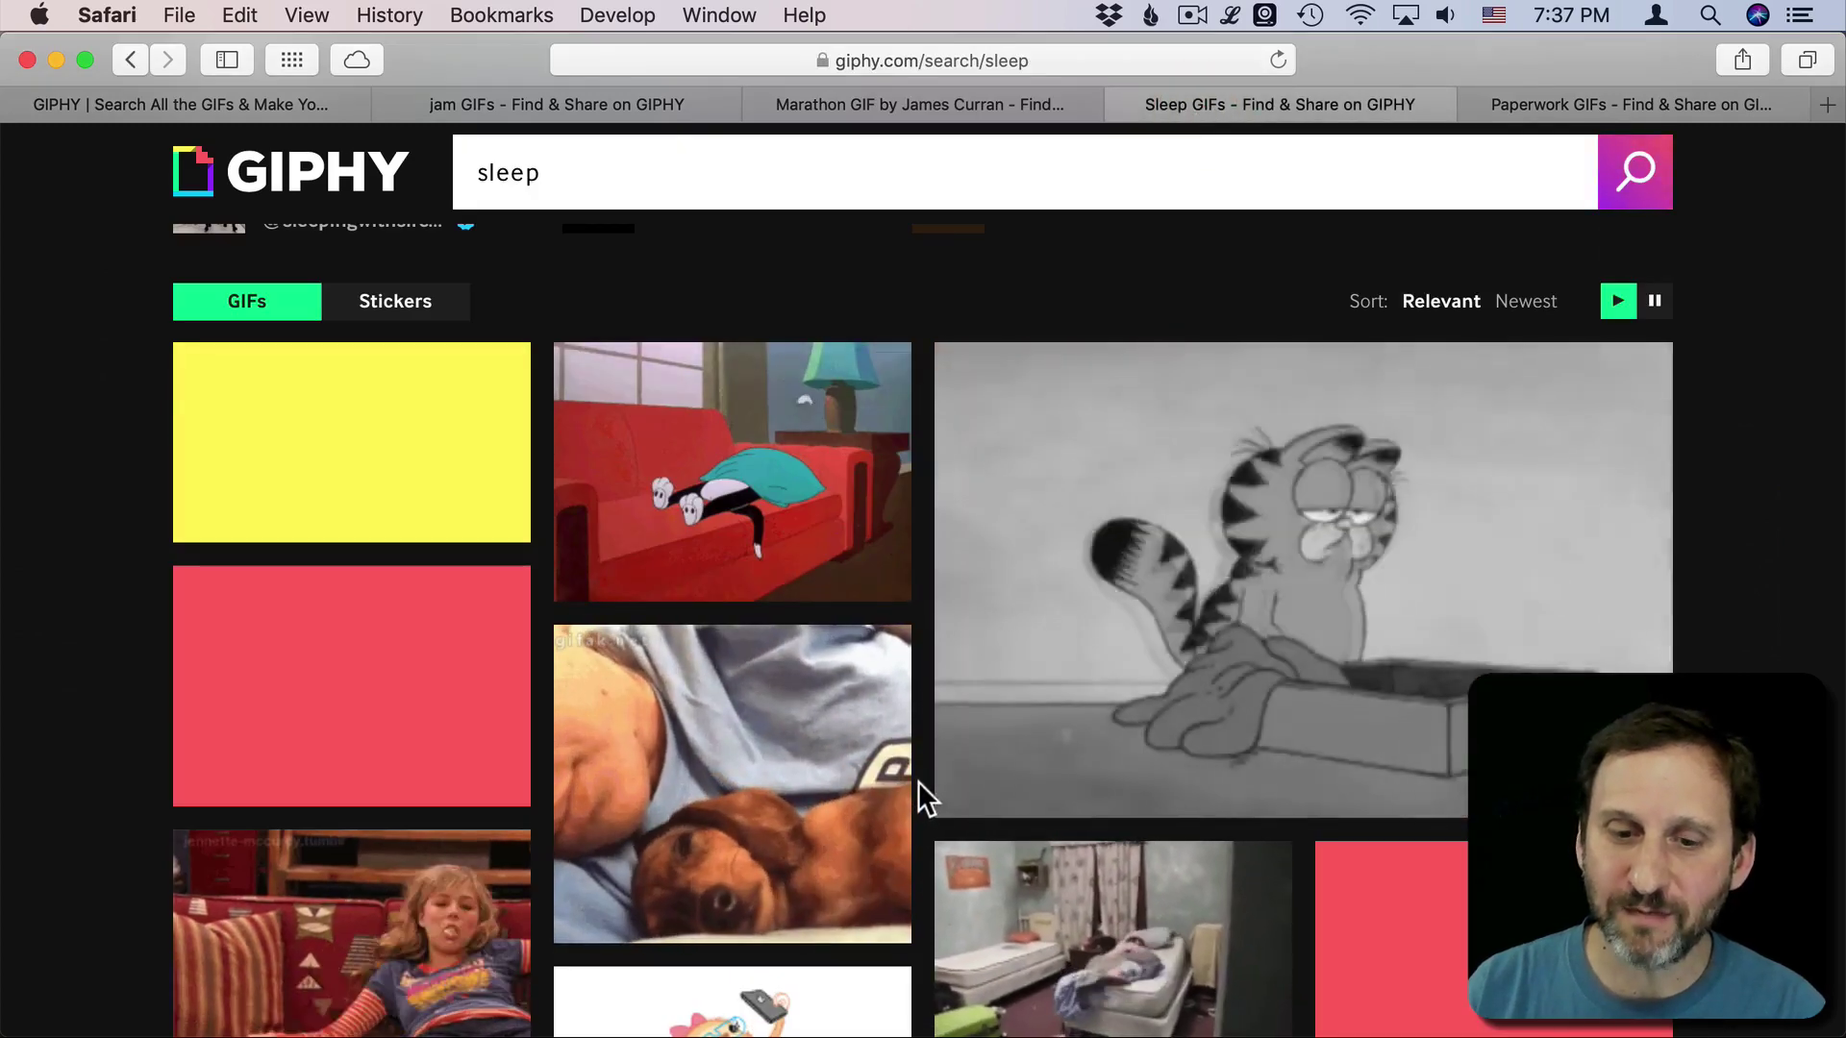
{"action": "scroll", "coordinate": [817, 818], "scroll_direction": "down", "scroll_amount": 3}
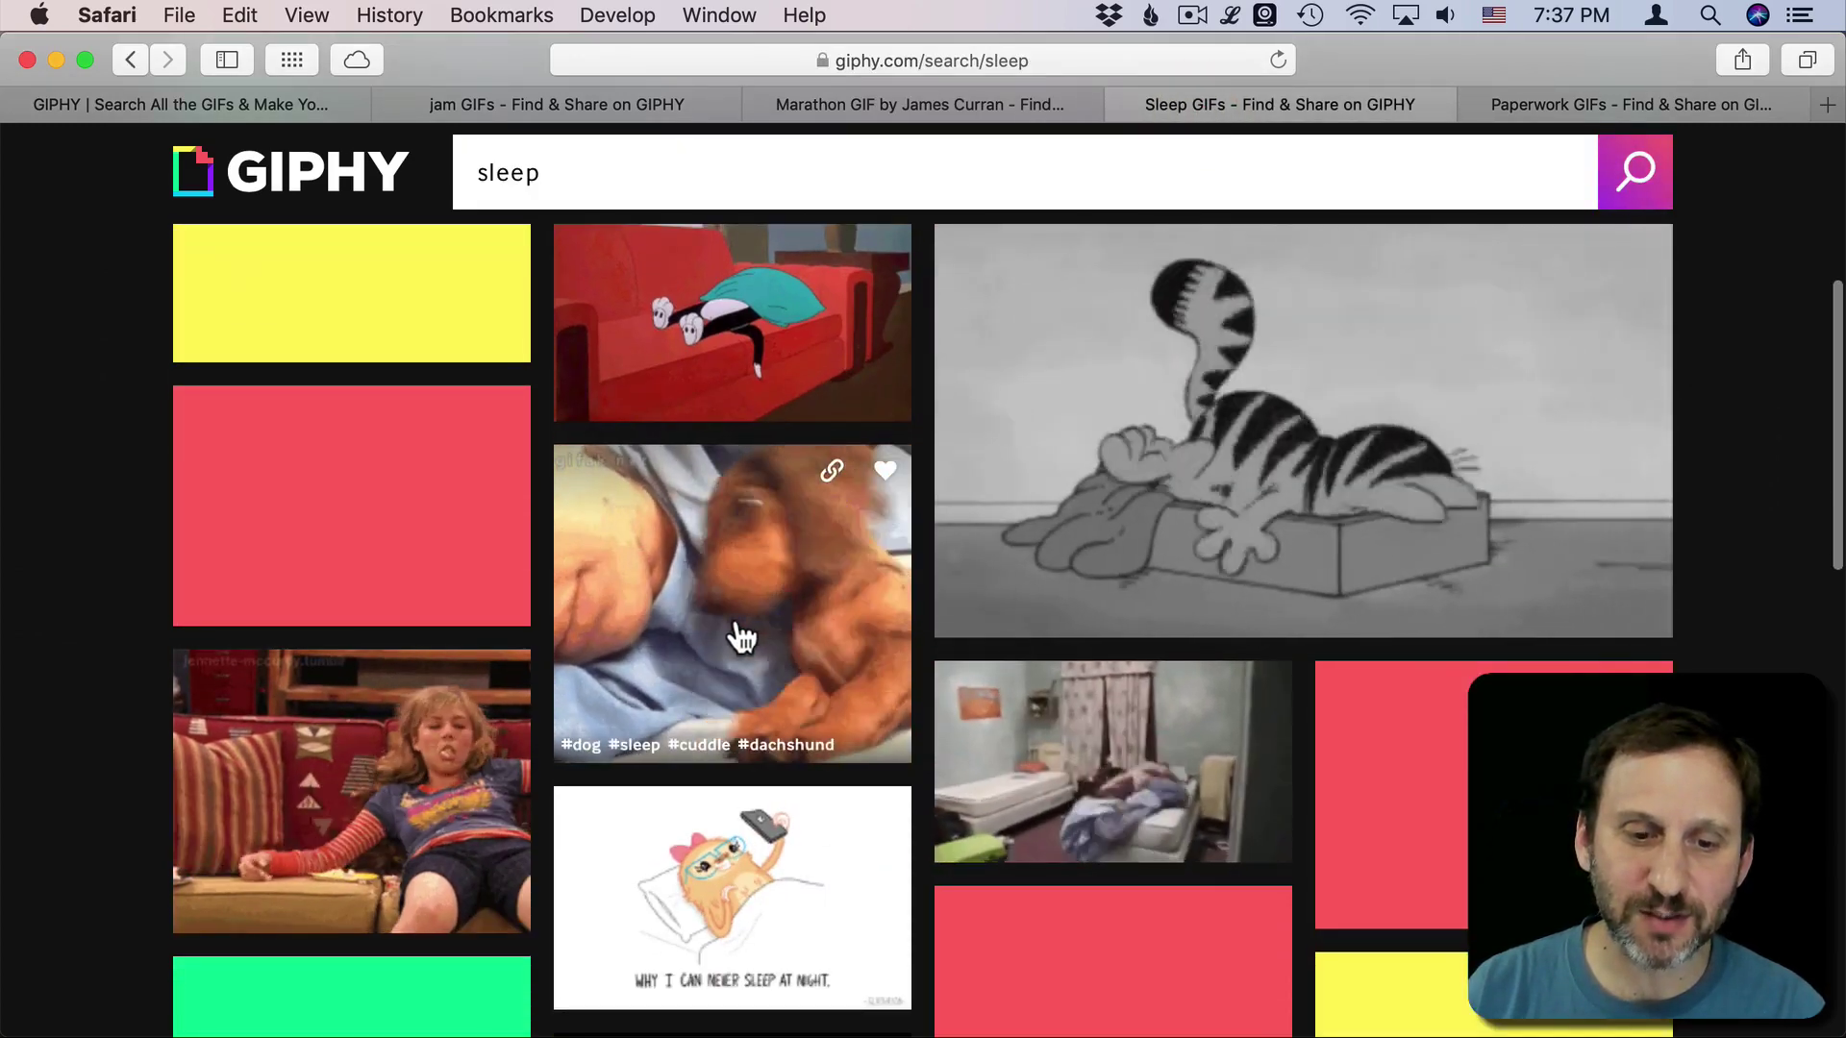
{"action": "left_click", "coordinate": [737, 633]}
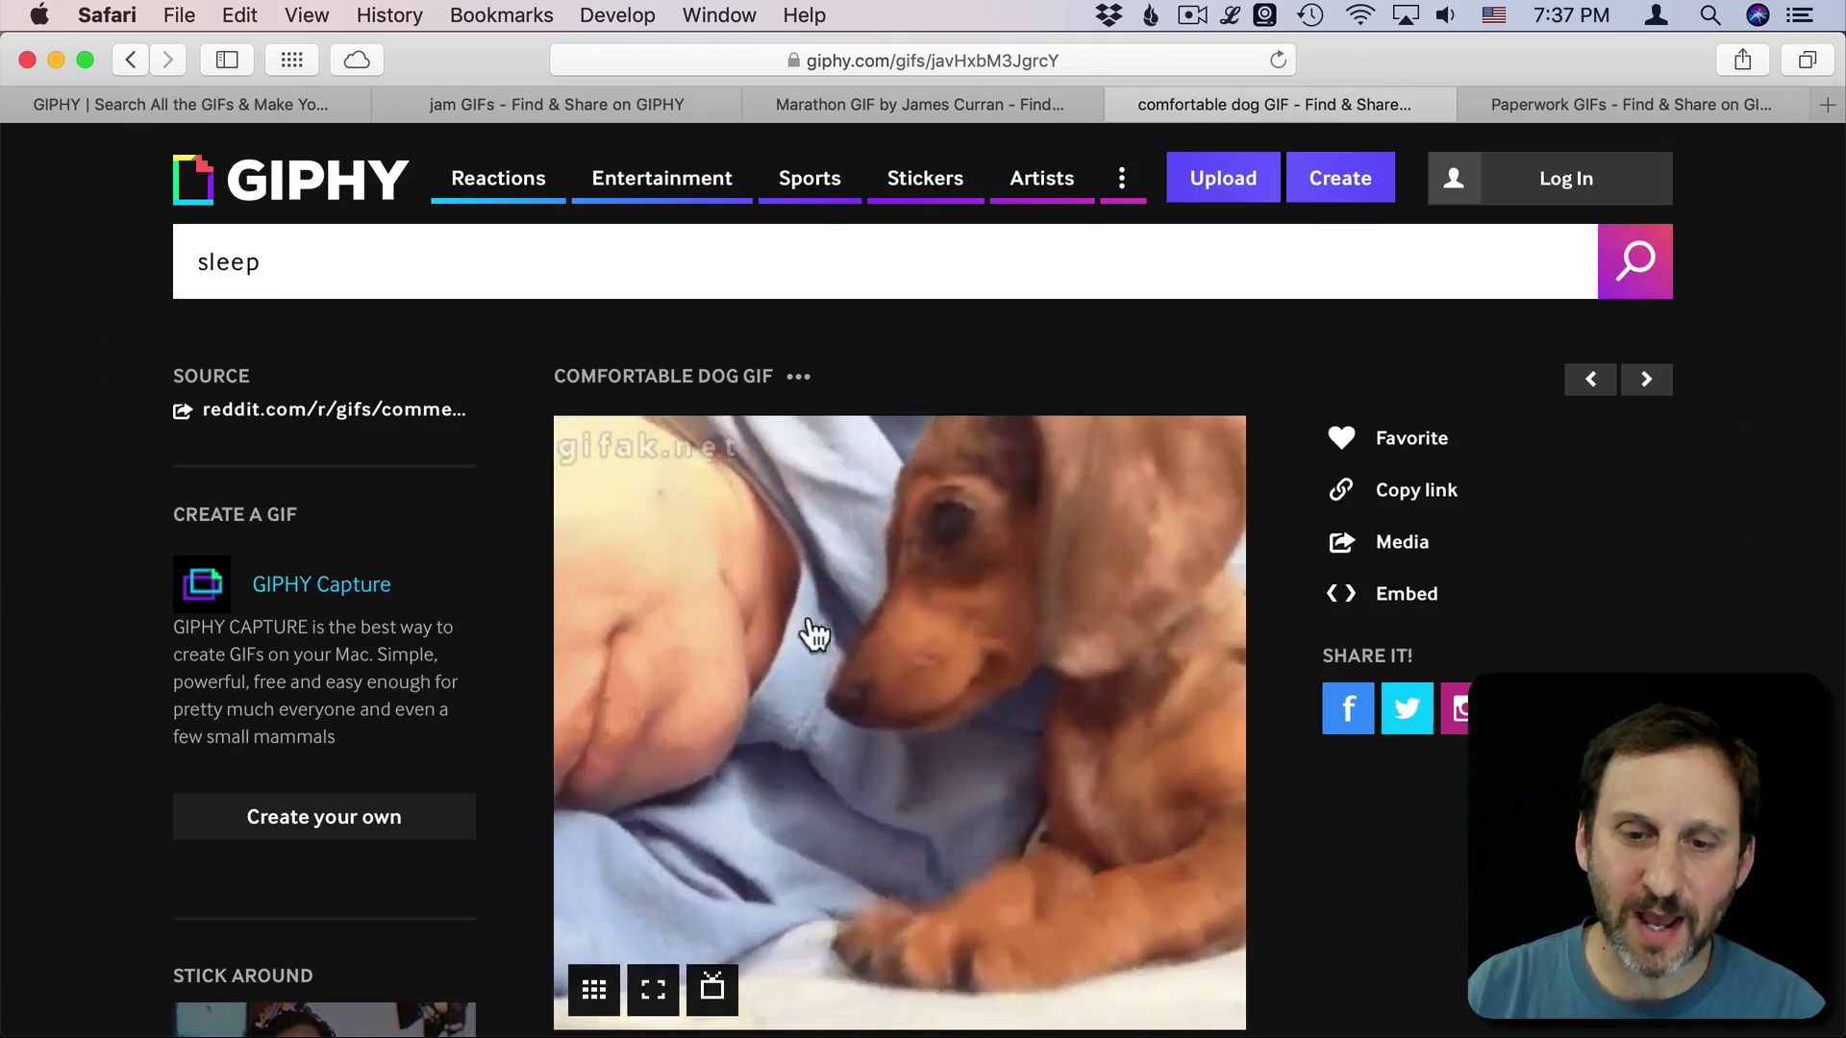
- Drop the dachshund GIF onto slide 3, enlarged and centred beneath the title
{"action": "left_click_drag", "start_coordinate": [418, 38], "coordinate": [1321, 37]}
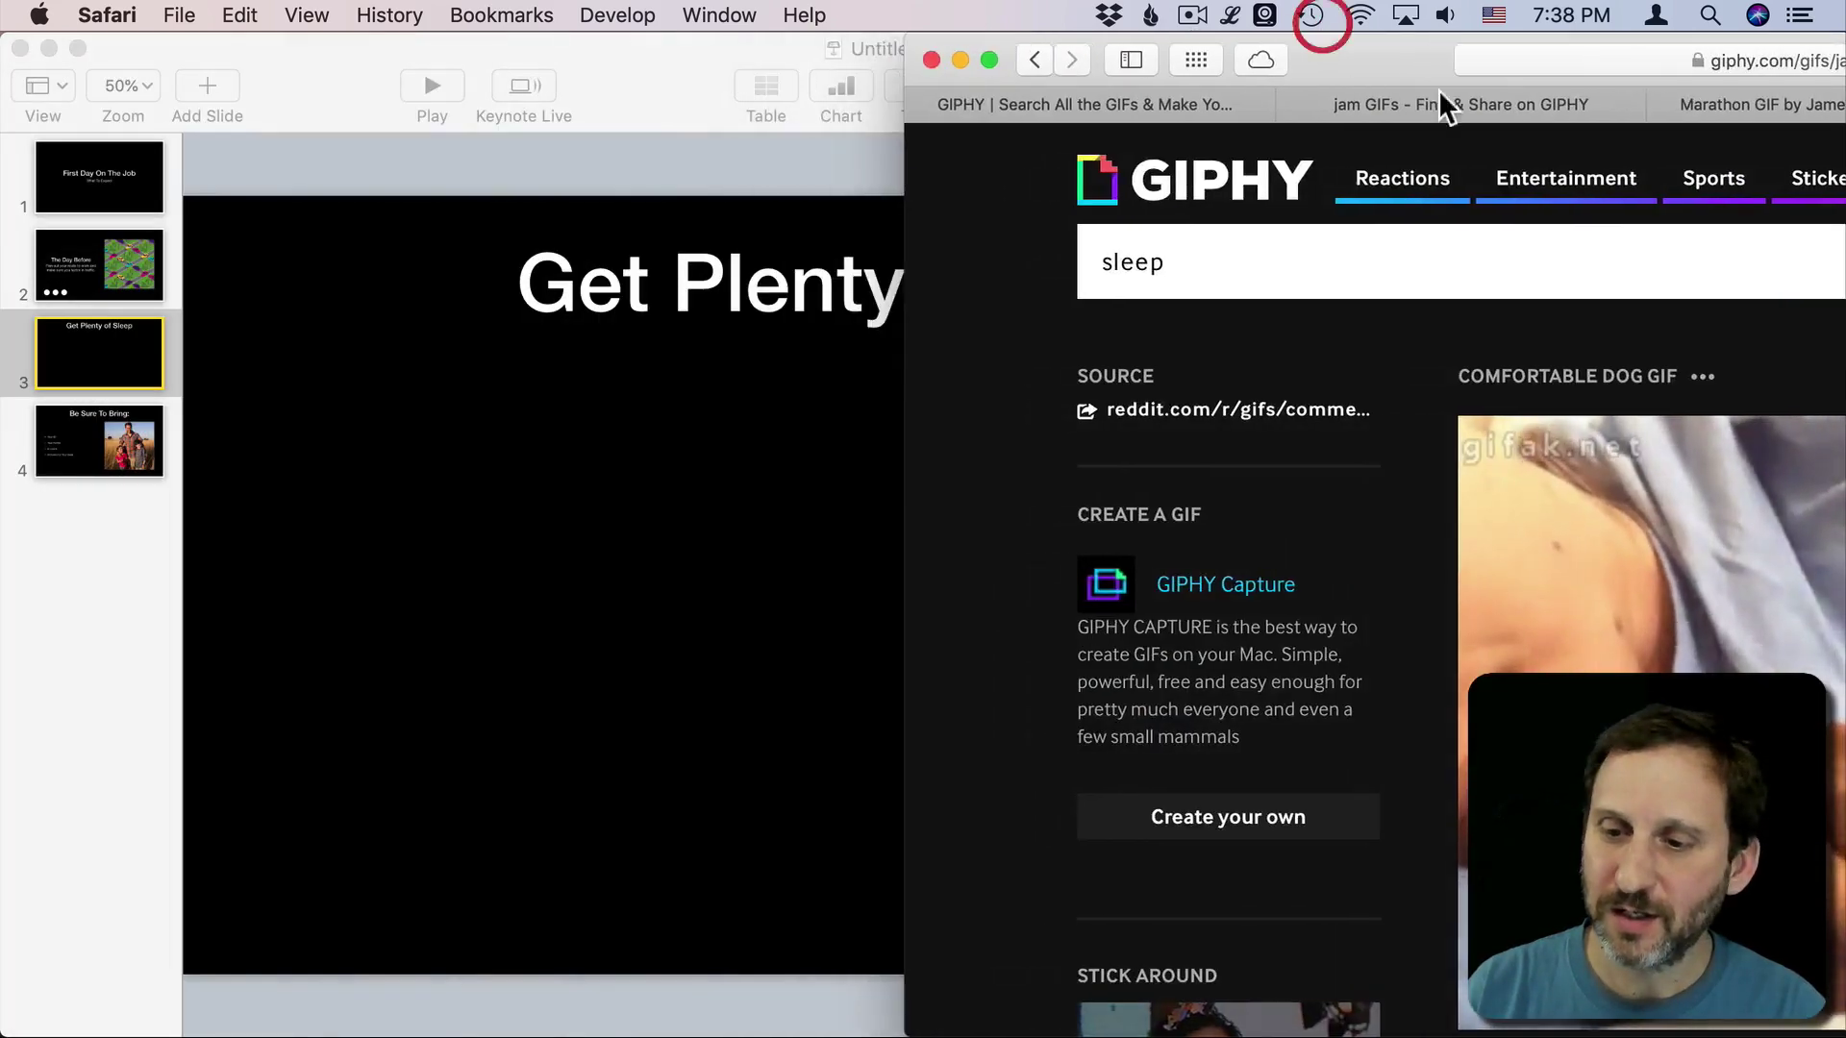
{"action": "left_click_drag", "start_coordinate": [1538, 539], "coordinate": [400, 515]}
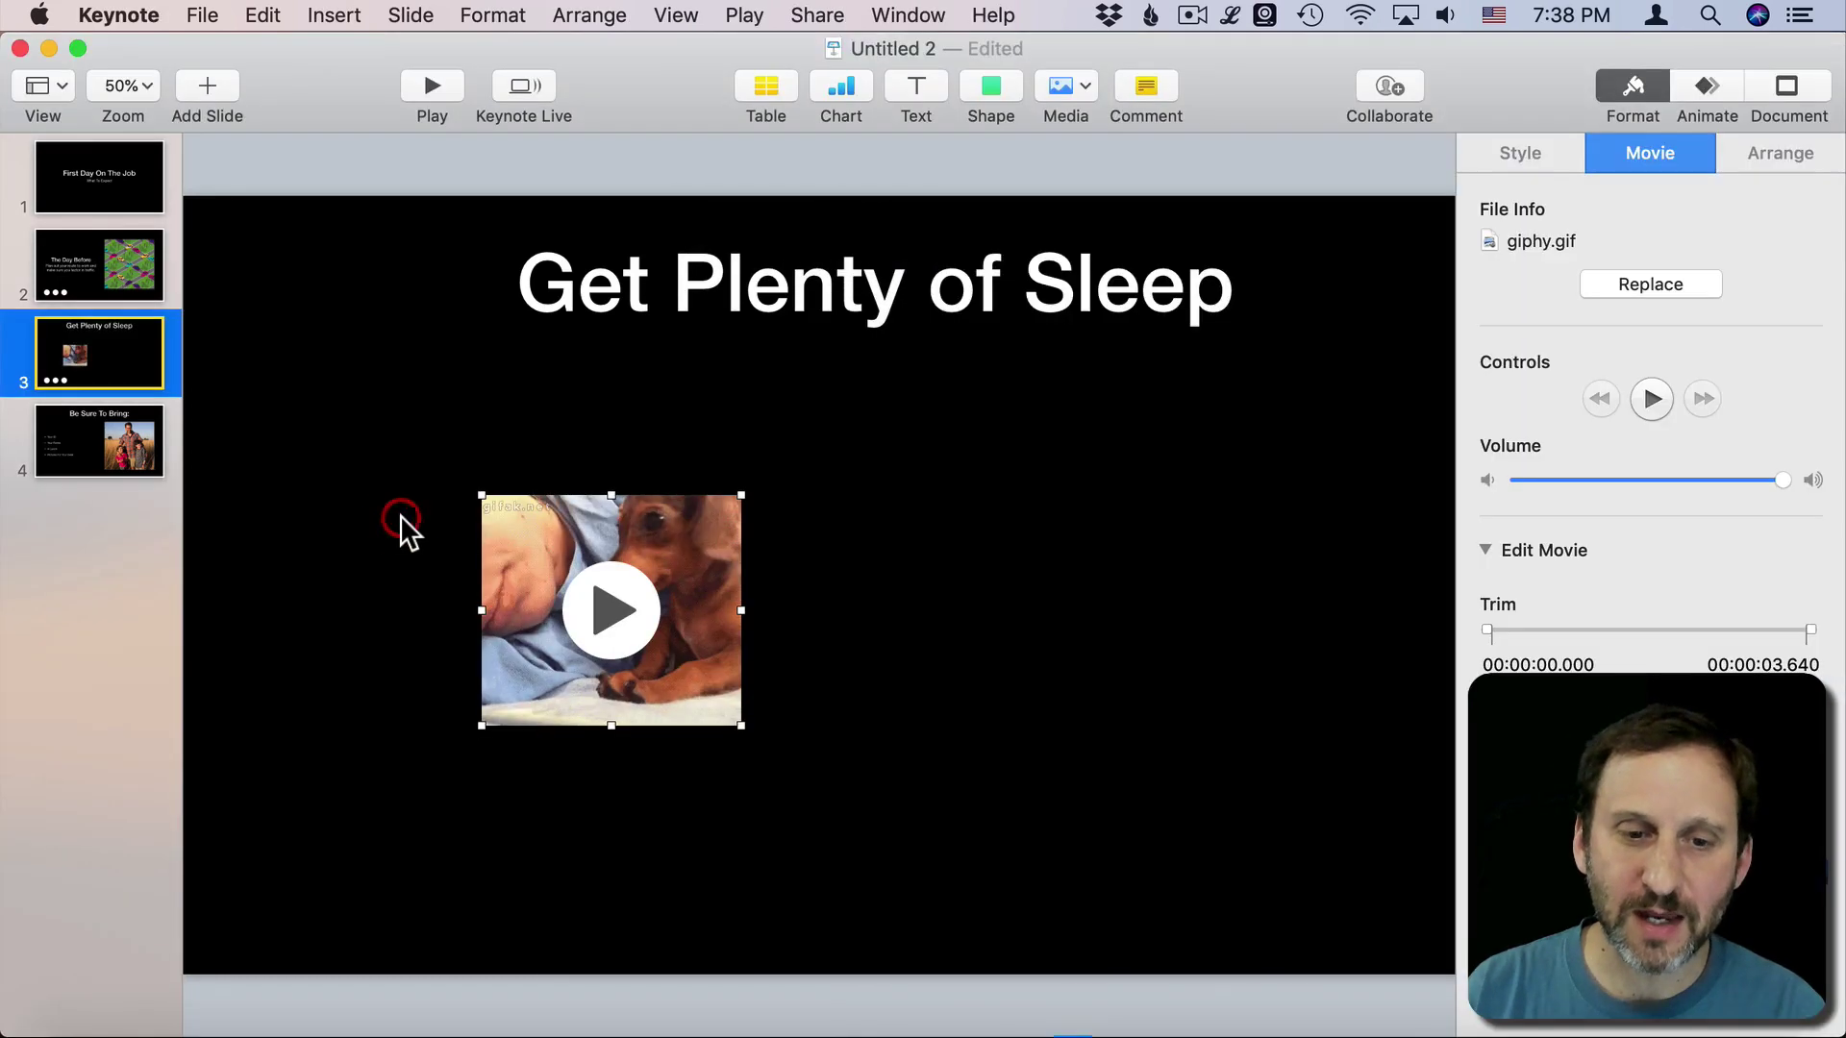
{"action": "left_click_drag", "start_coordinate": [677, 516], "coordinate": [673, 392]}
{"action": "left_click_drag", "start_coordinate": [735, 606], "coordinate": [1183, 813]}
{"action": "left_click_drag", "start_coordinate": [940, 705], "coordinate": [1025, 707]}
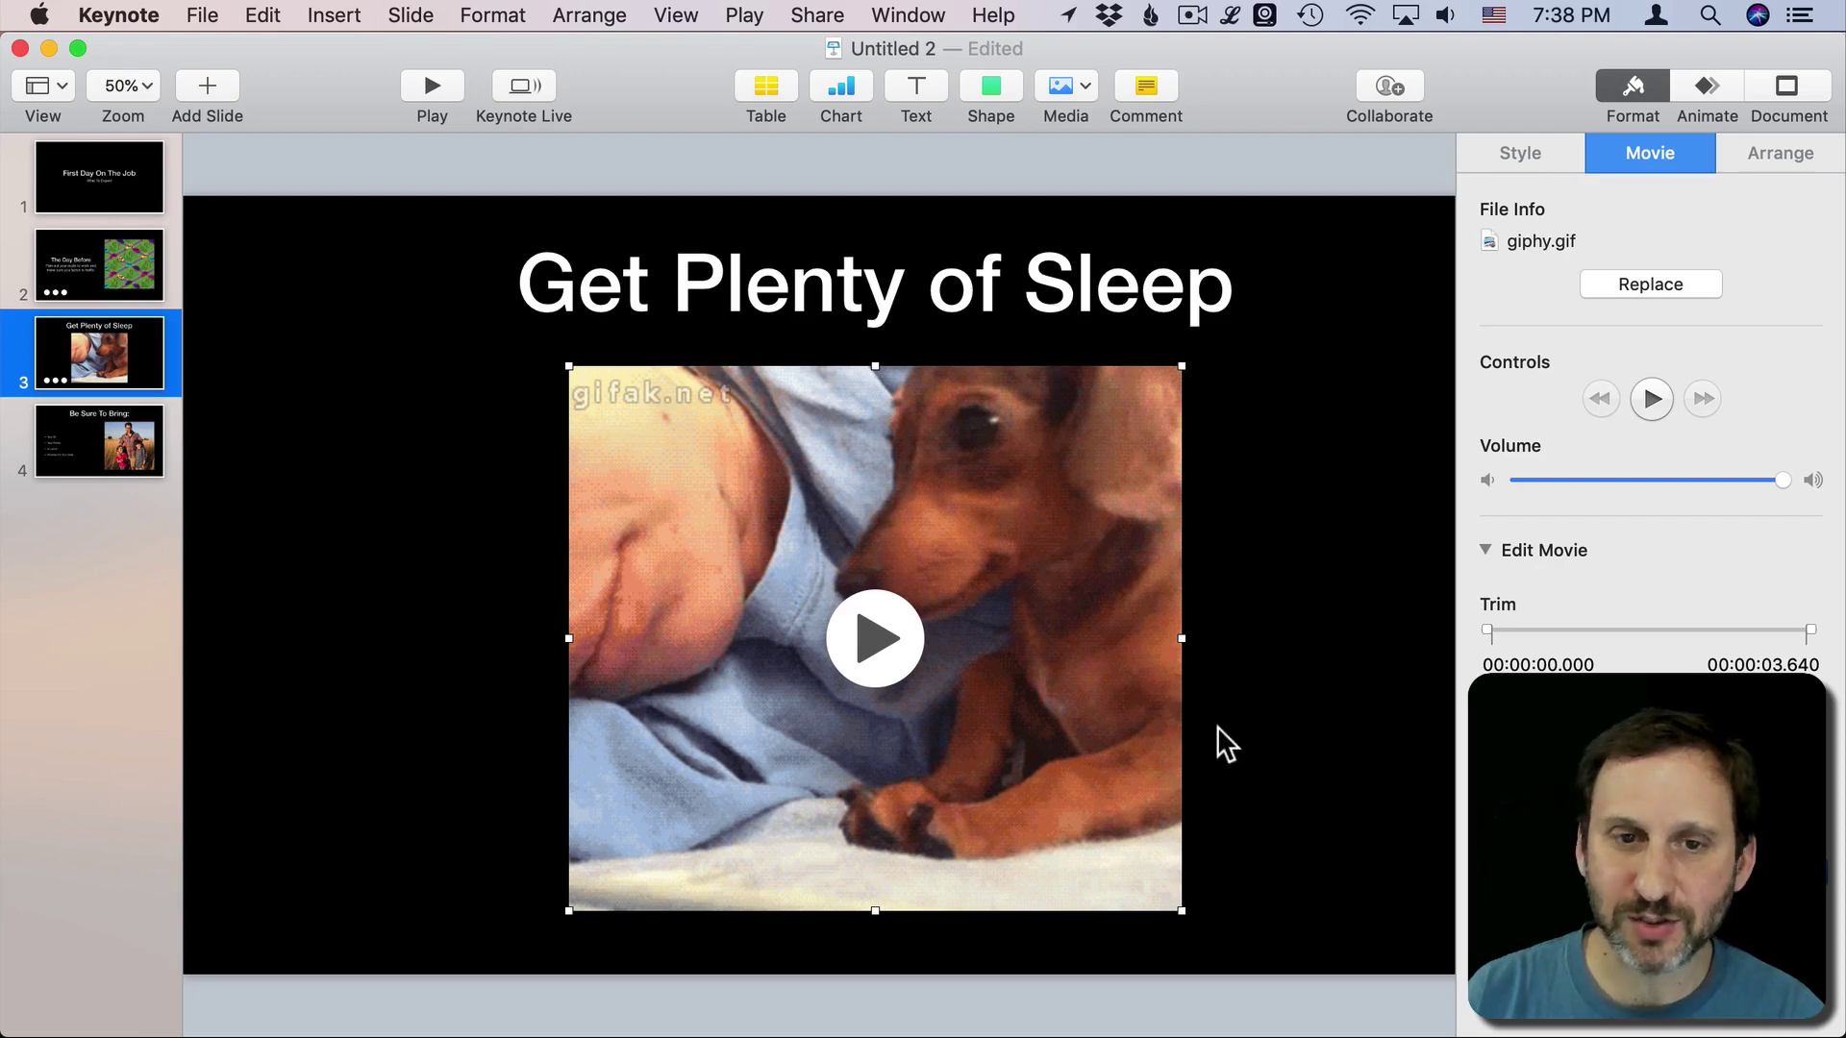
- Preview the slideshow, trim the dog GIF to 3.395 seconds, and move to slide 4
{"action": "left_click", "coordinate": [437, 89]}
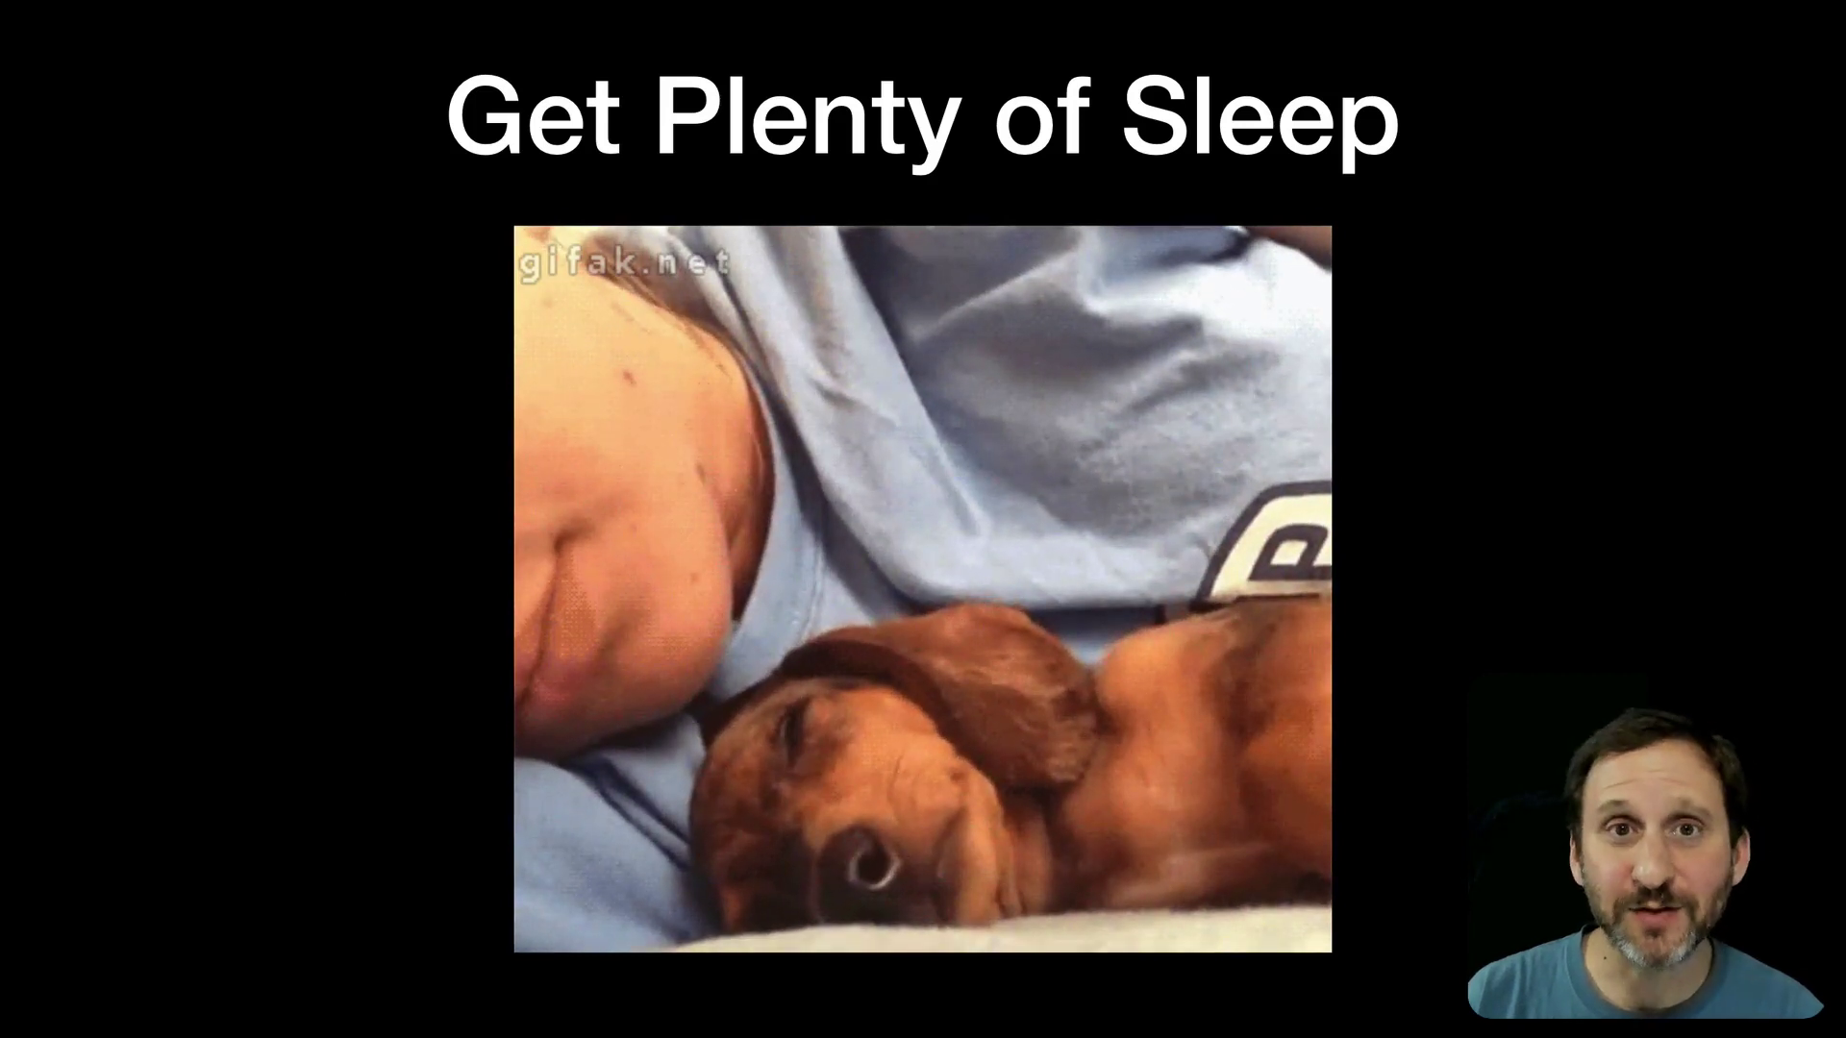
{"action": "key", "text": "Escape"}
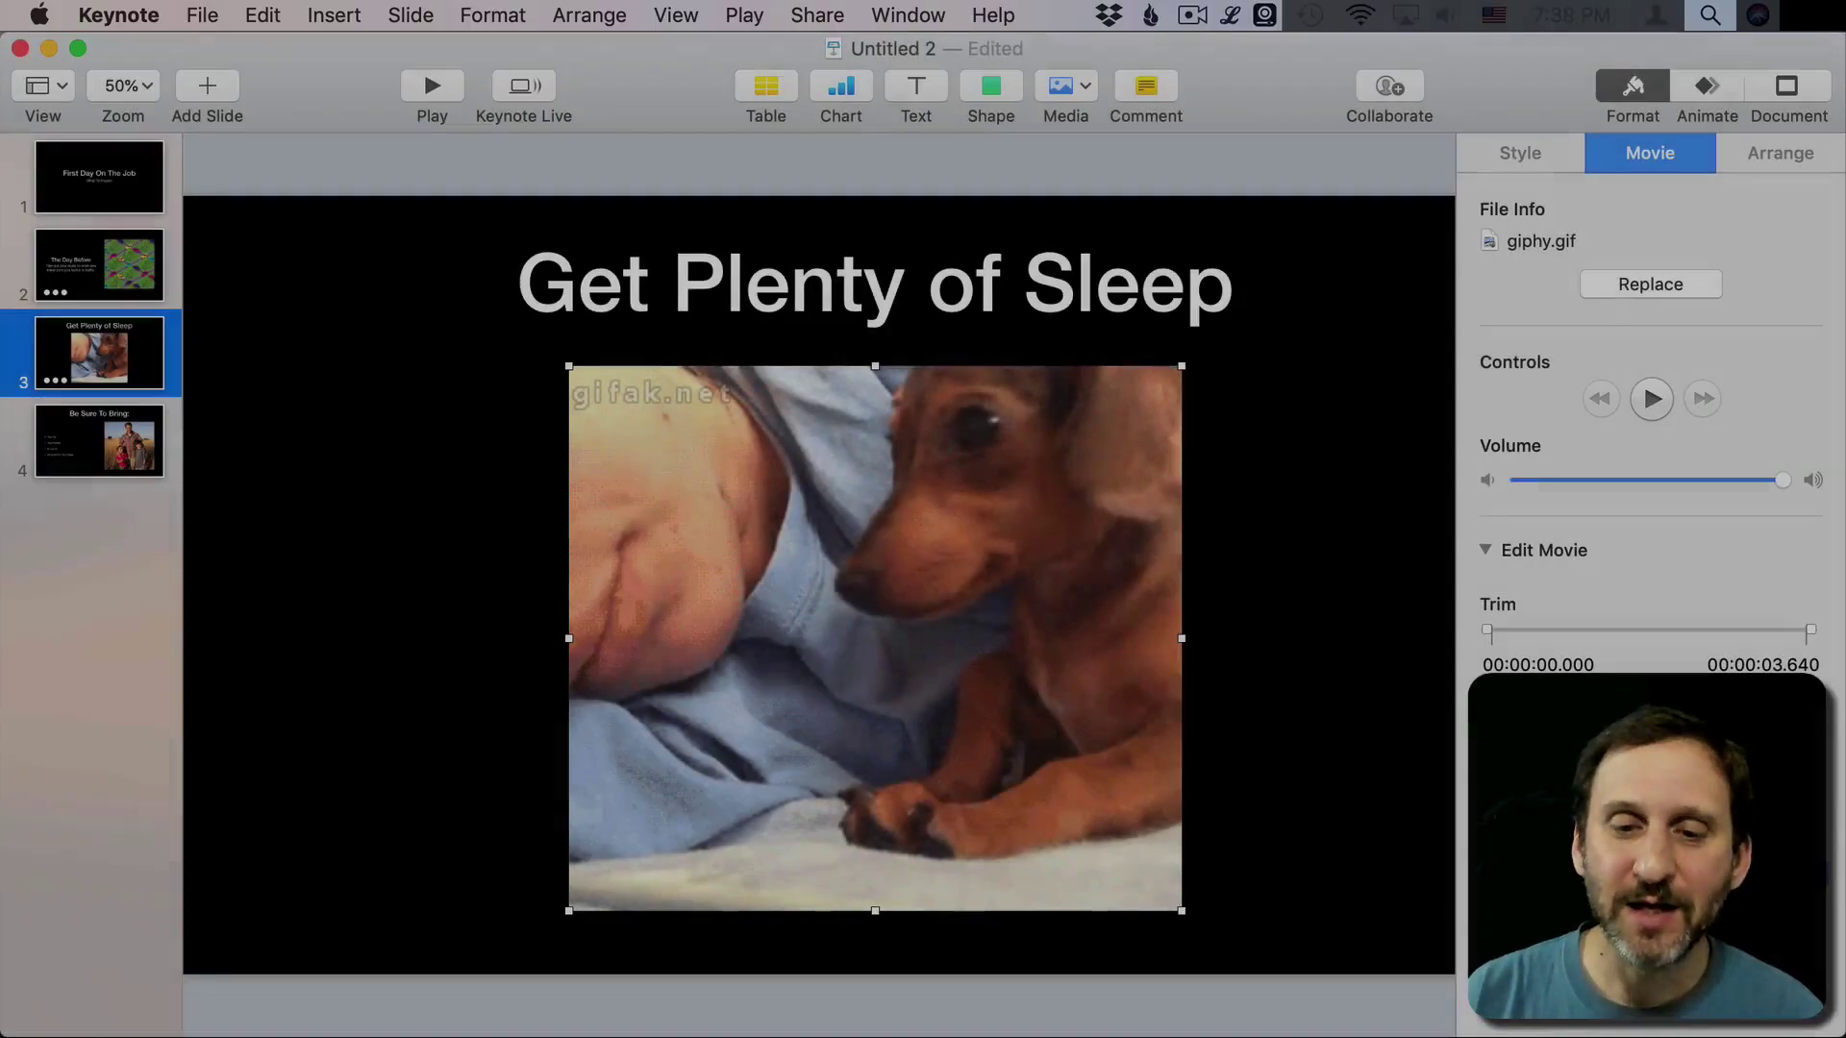
{"action": "mouse_move", "coordinate": [1809, 632]}
{"action": "left_mouse_down"}
{"action": "mouse_move", "coordinate": [1651, 637]}
{"action": "mouse_move", "coordinate": [1780, 635]}
{"action": "left_mouse_up"}
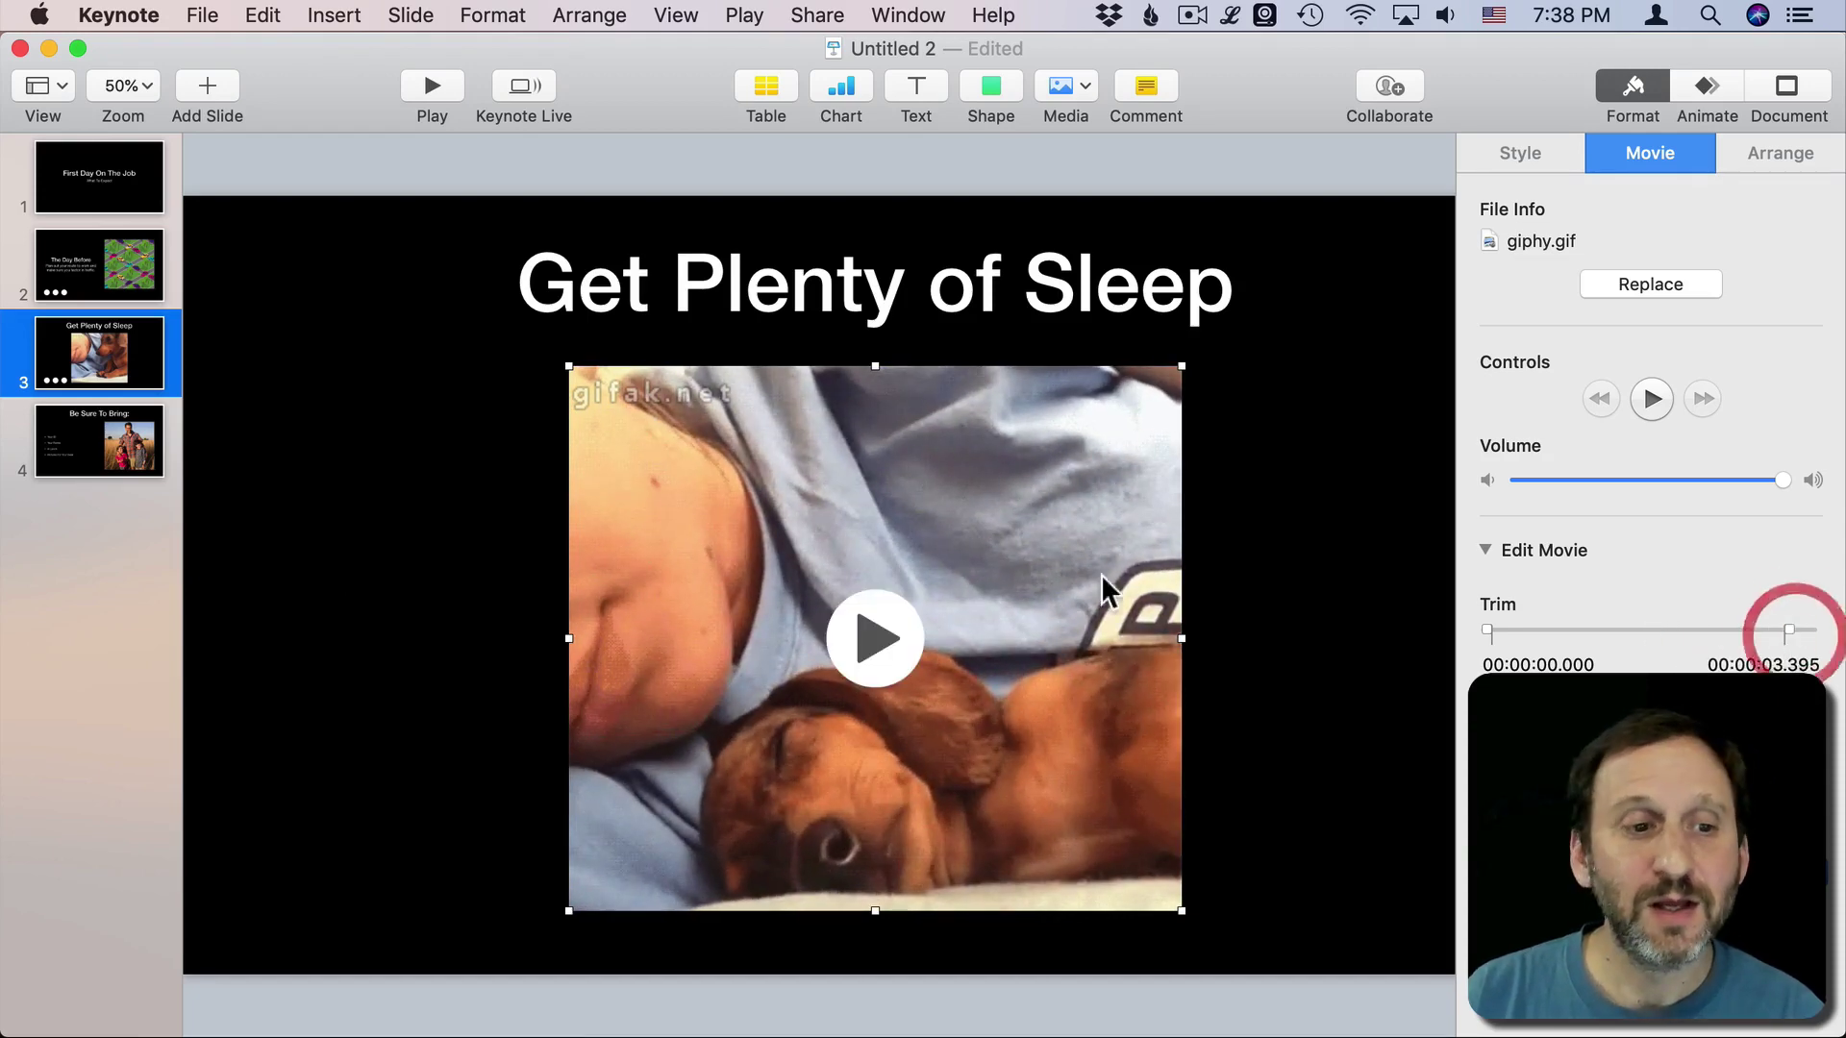
{"action": "left_click", "coordinate": [81, 448]}
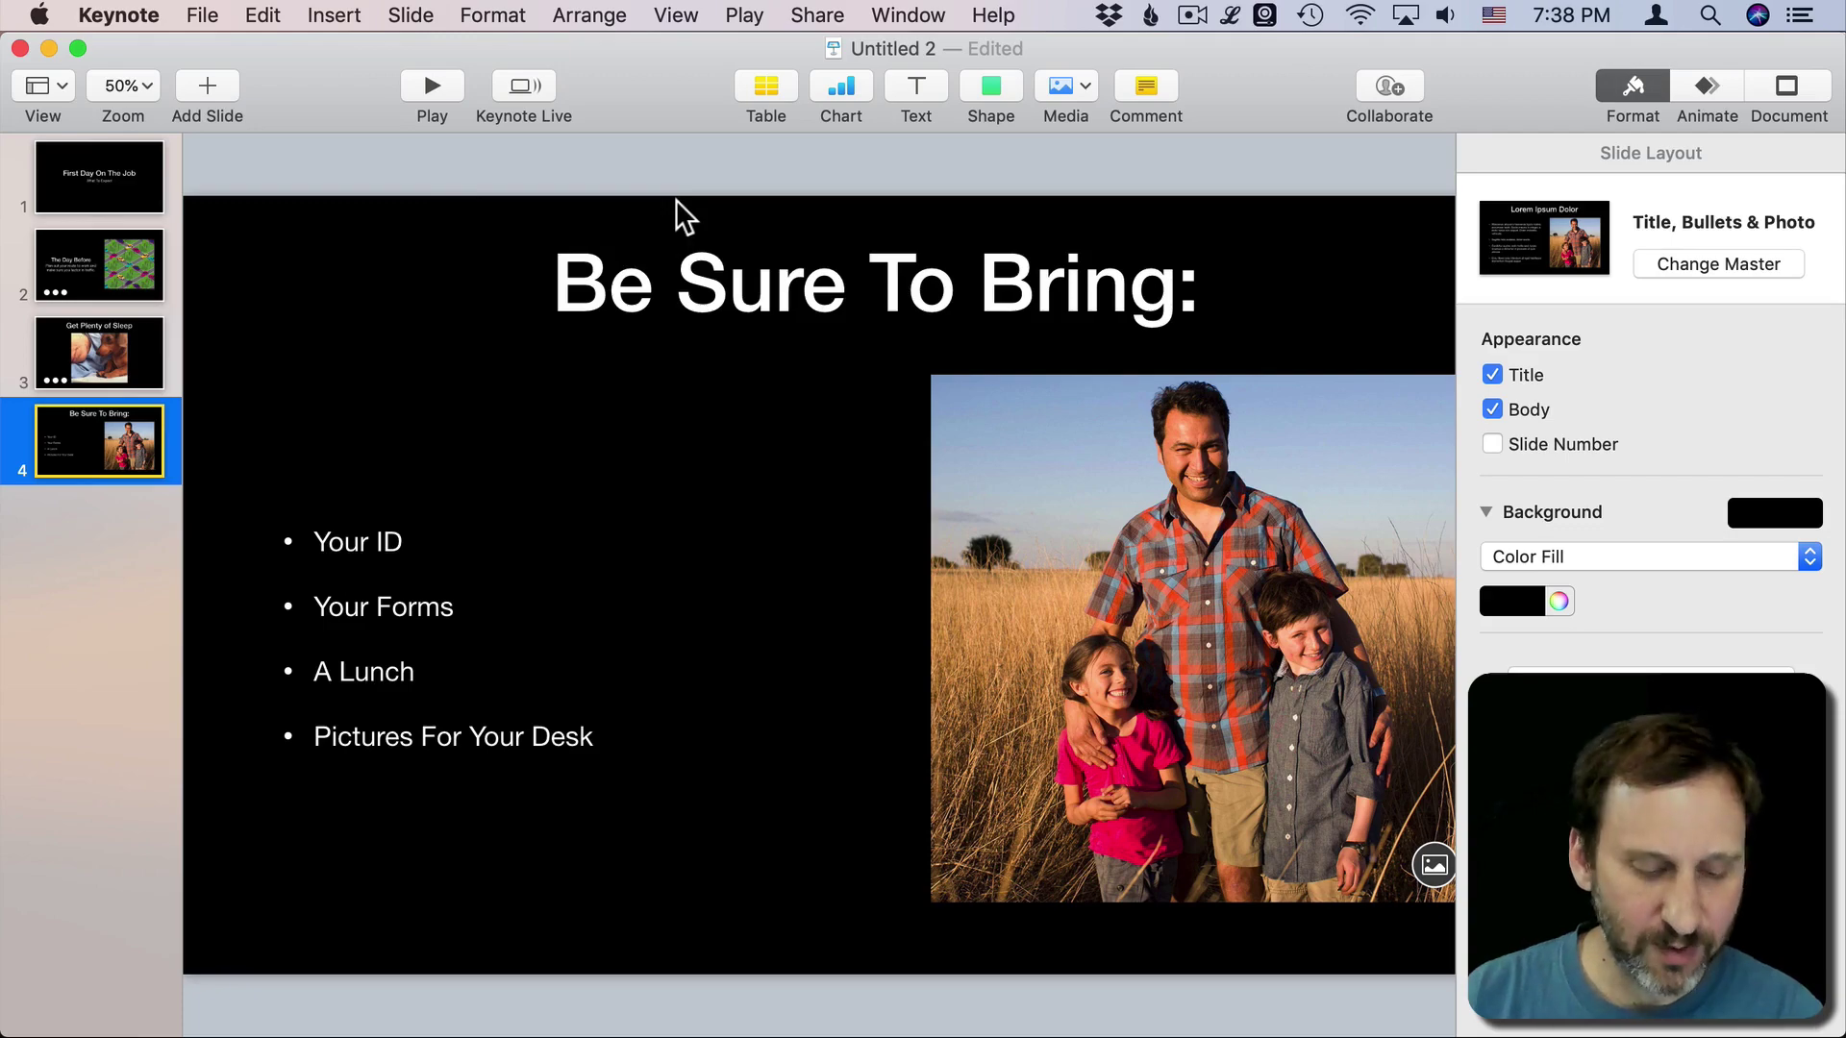
- Find and open the '227 files' GIF in GIPHY's paperwork search results
{"action": "key", "text": "cmd+Tab"}
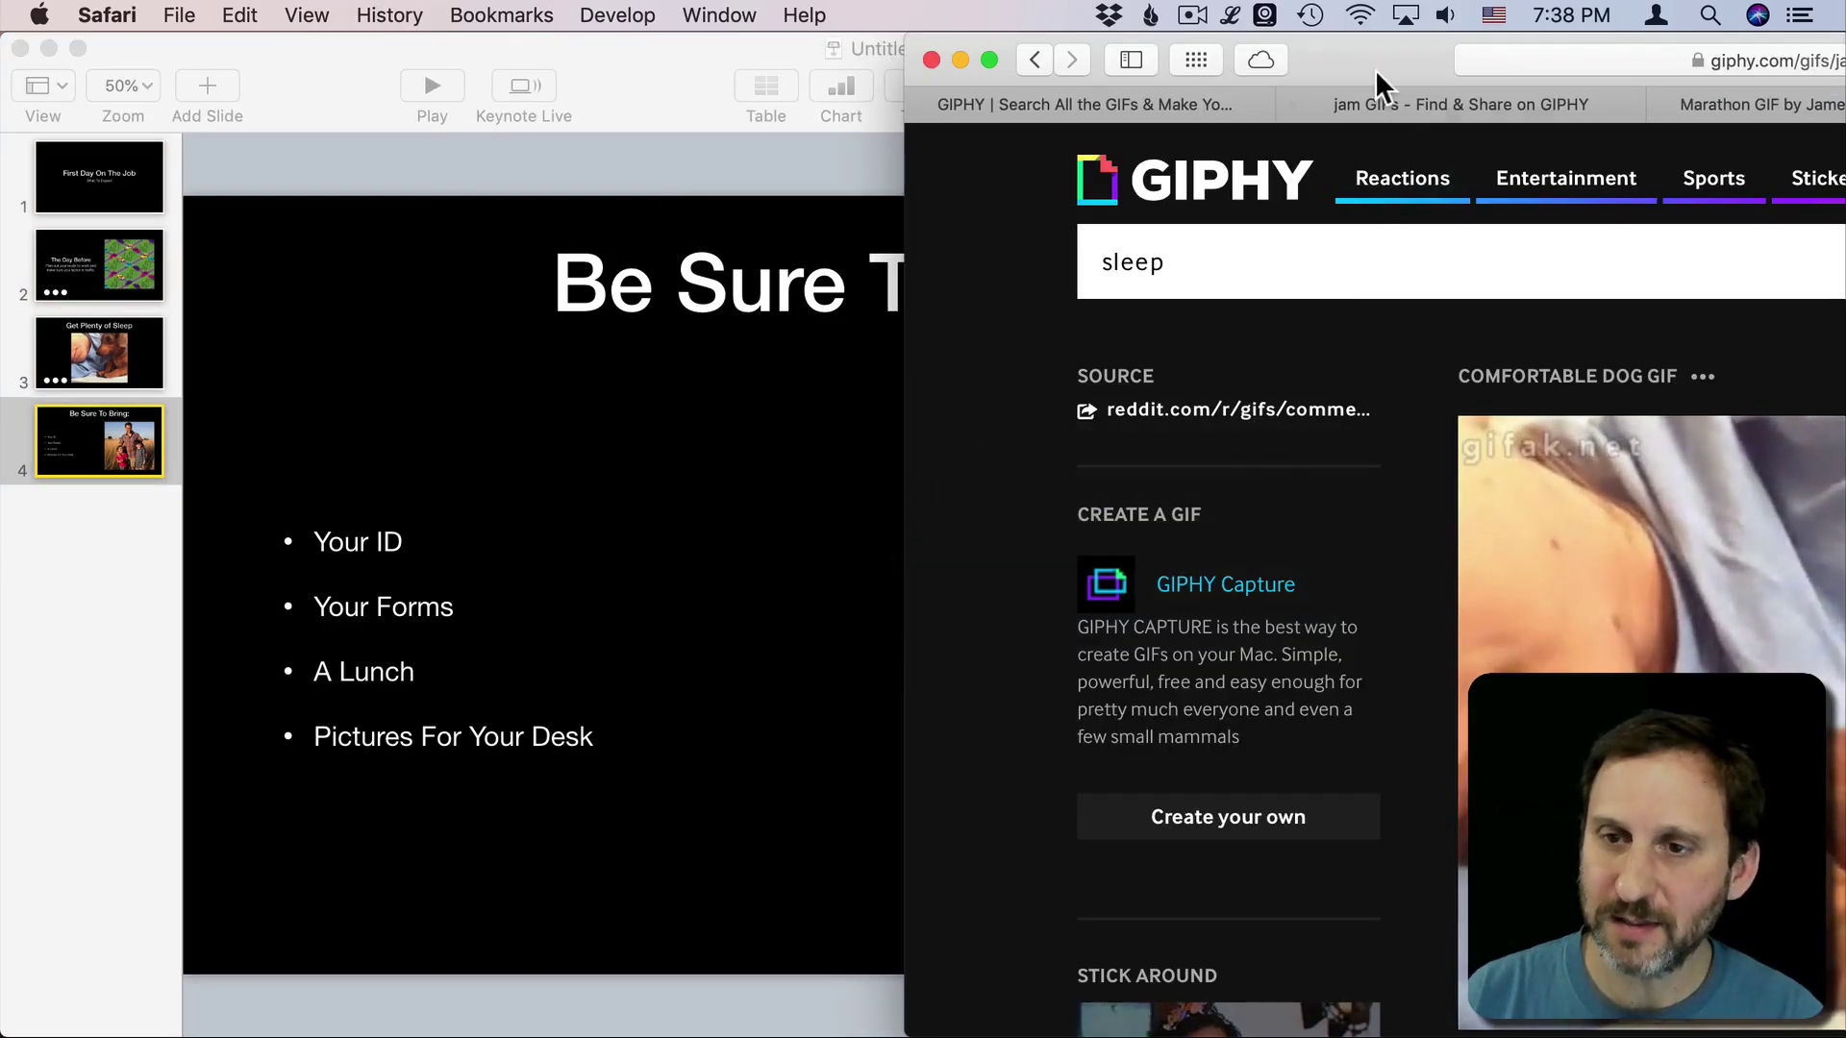
{"action": "left_click_drag", "start_coordinate": [1376, 70], "coordinate": [486, 72]}
{"action": "left_click", "coordinate": [1568, 103]}
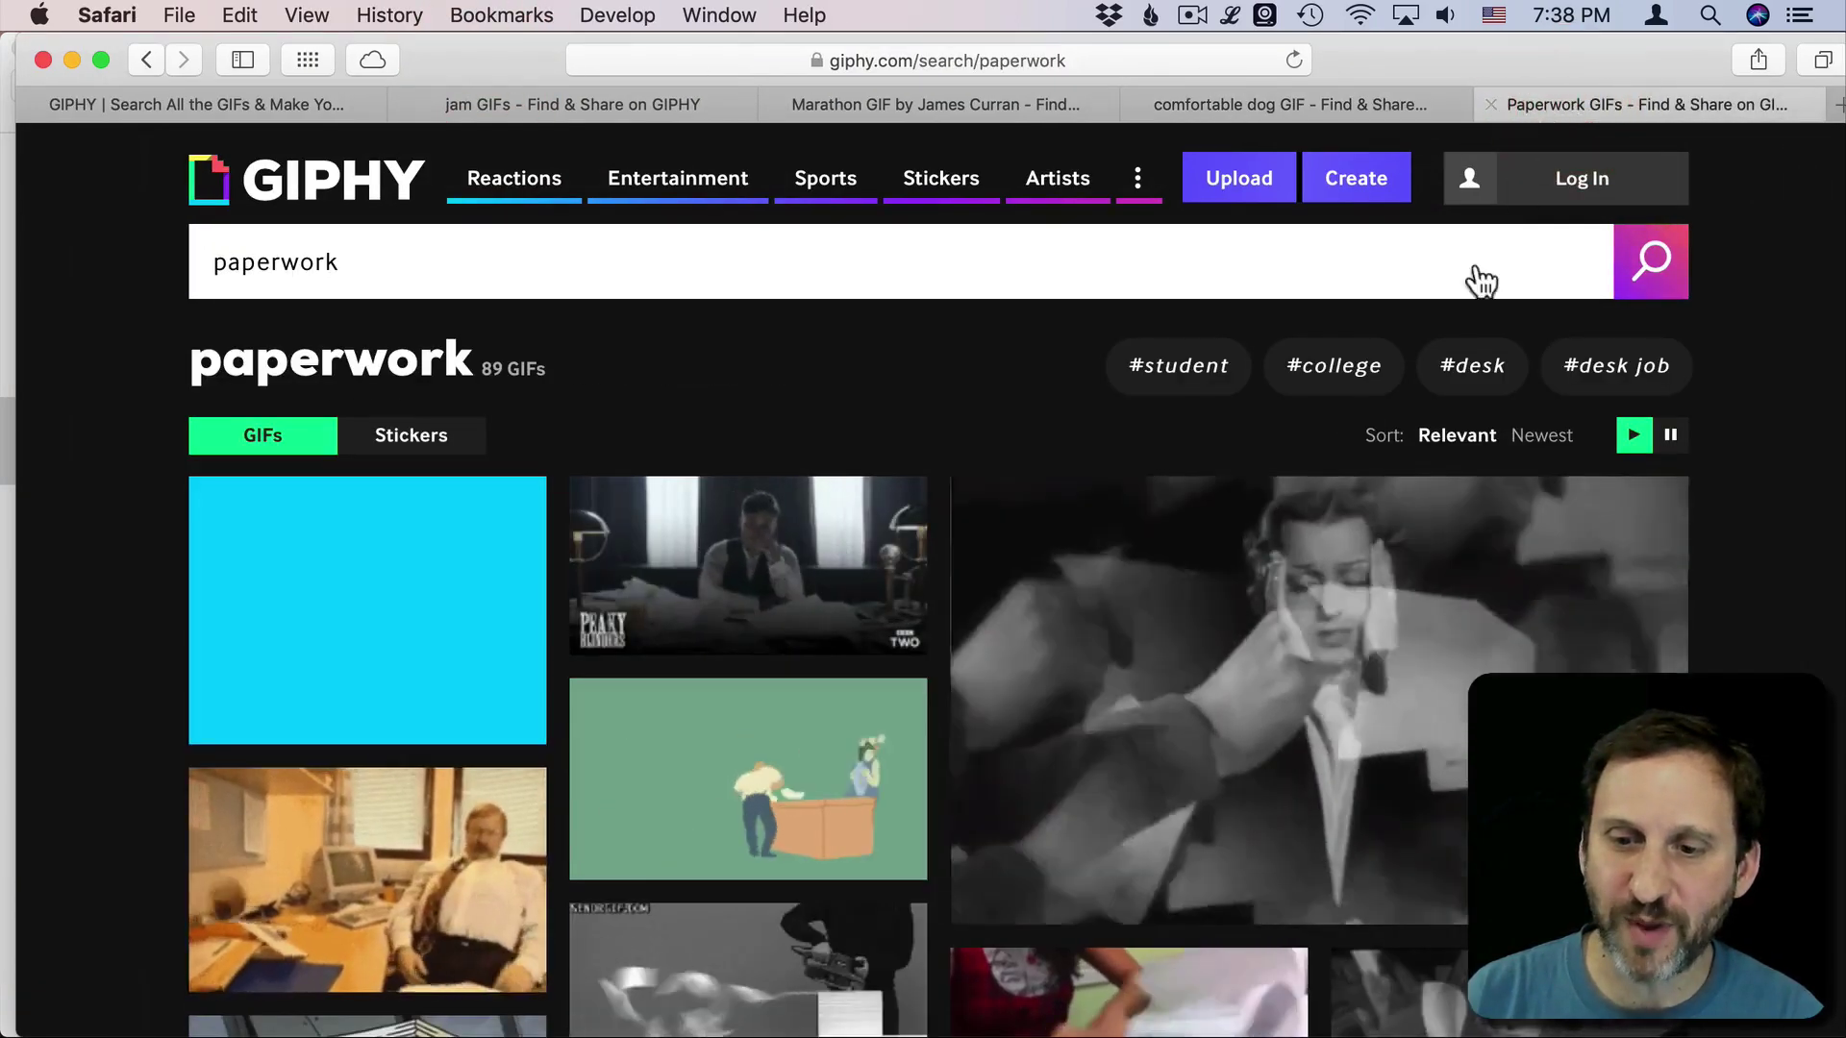
{"action": "left_click", "coordinate": [1325, 684]}
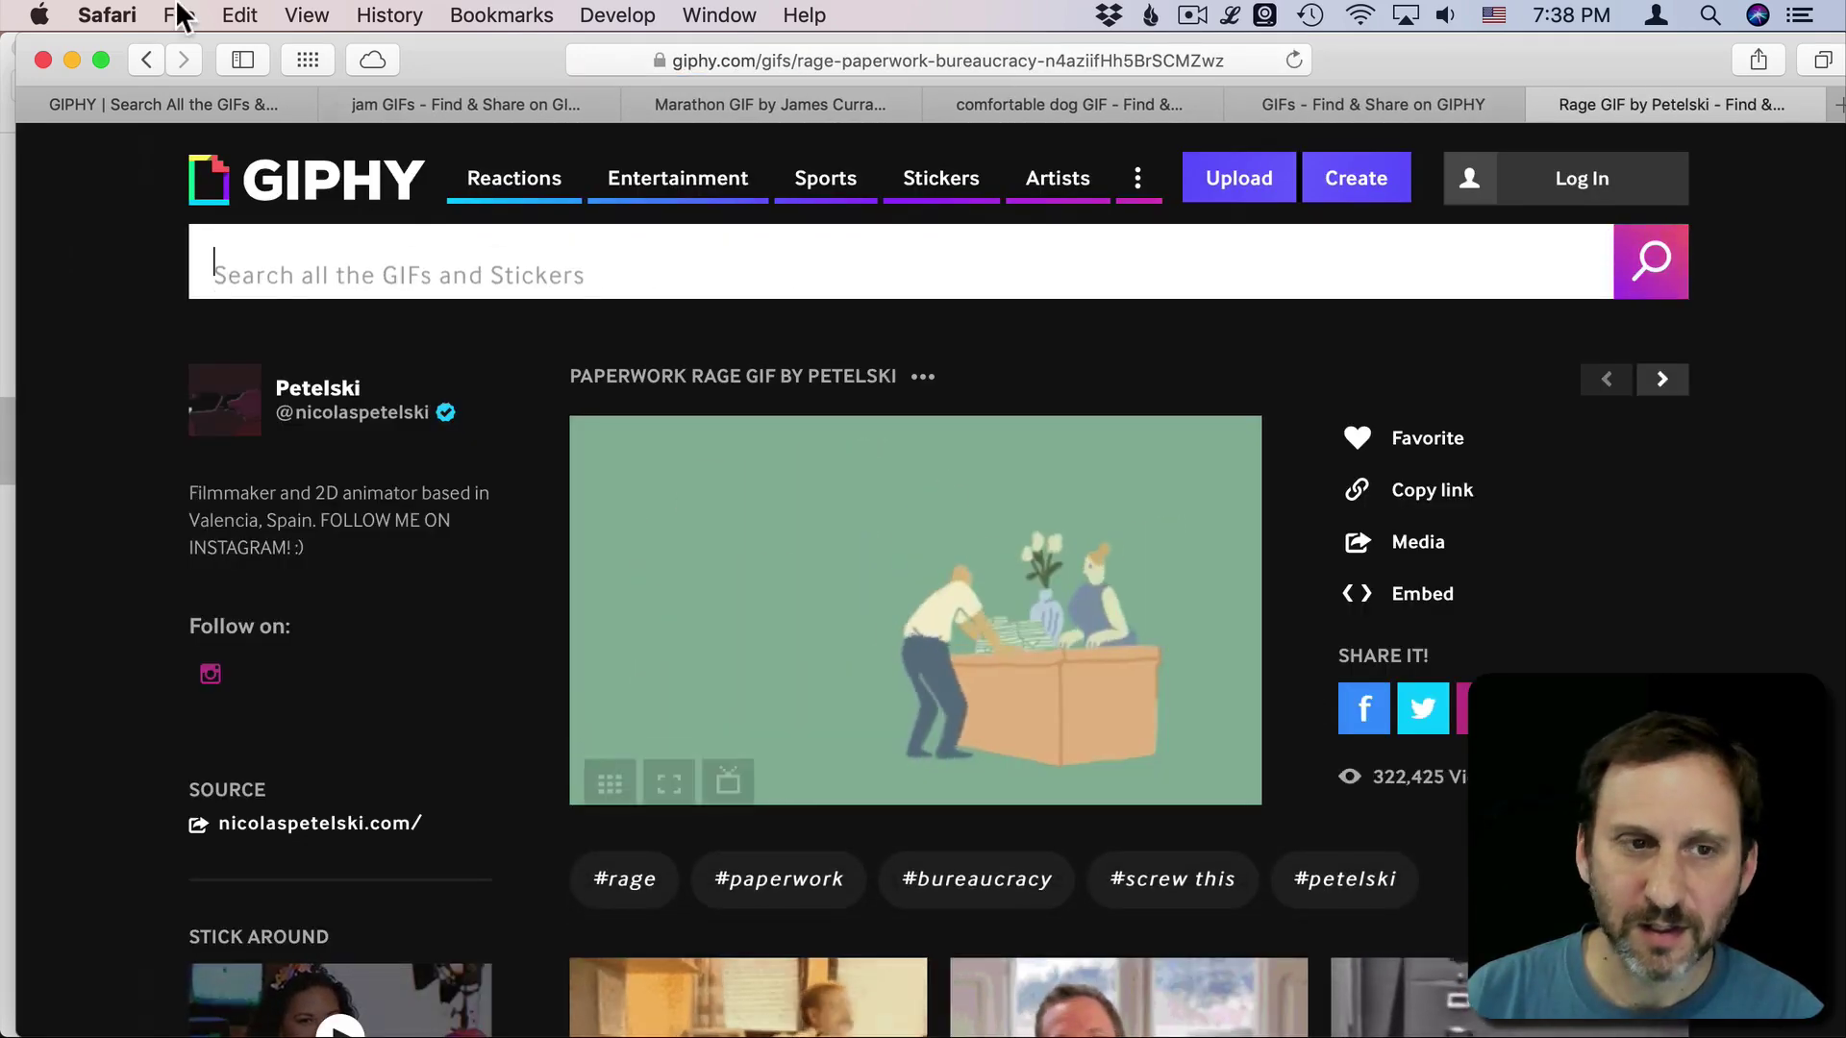
{"action": "left_click", "coordinate": [146, 60]}
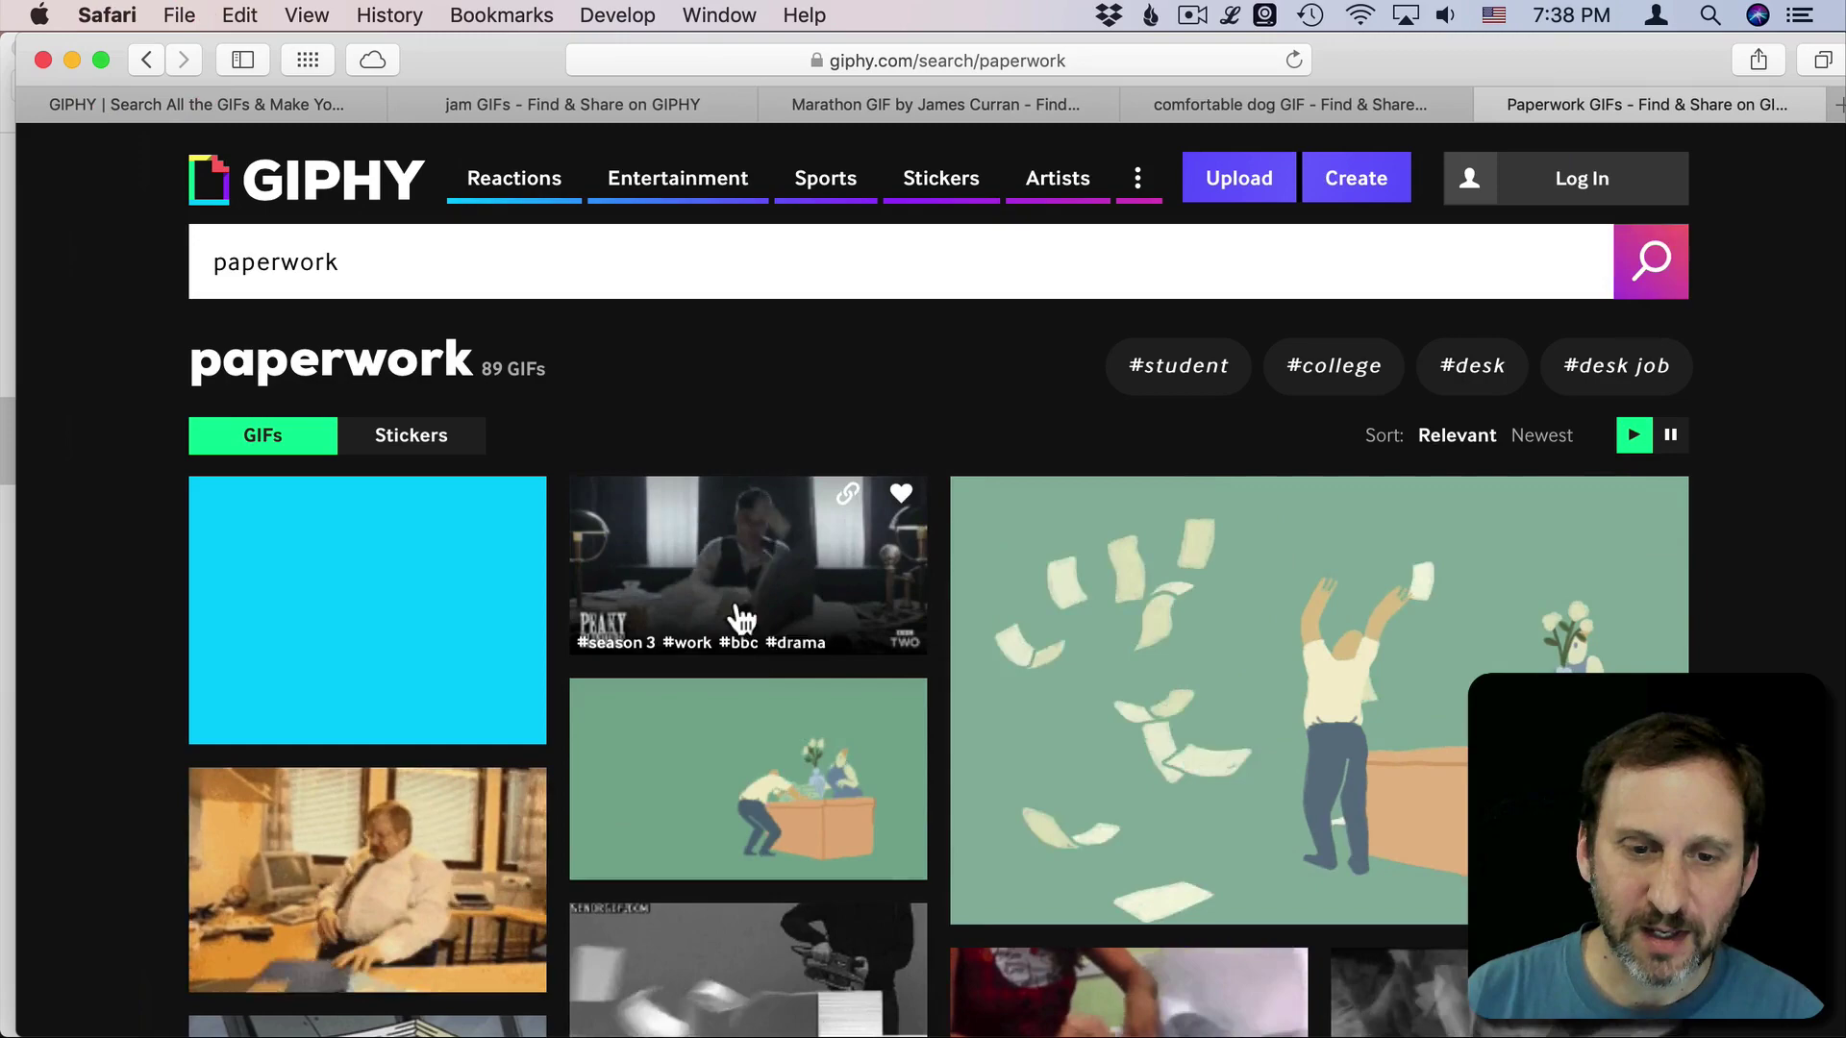
{"action": "scroll", "coordinate": [533, 774], "scroll_direction": "down", "scroll_amount": 1}
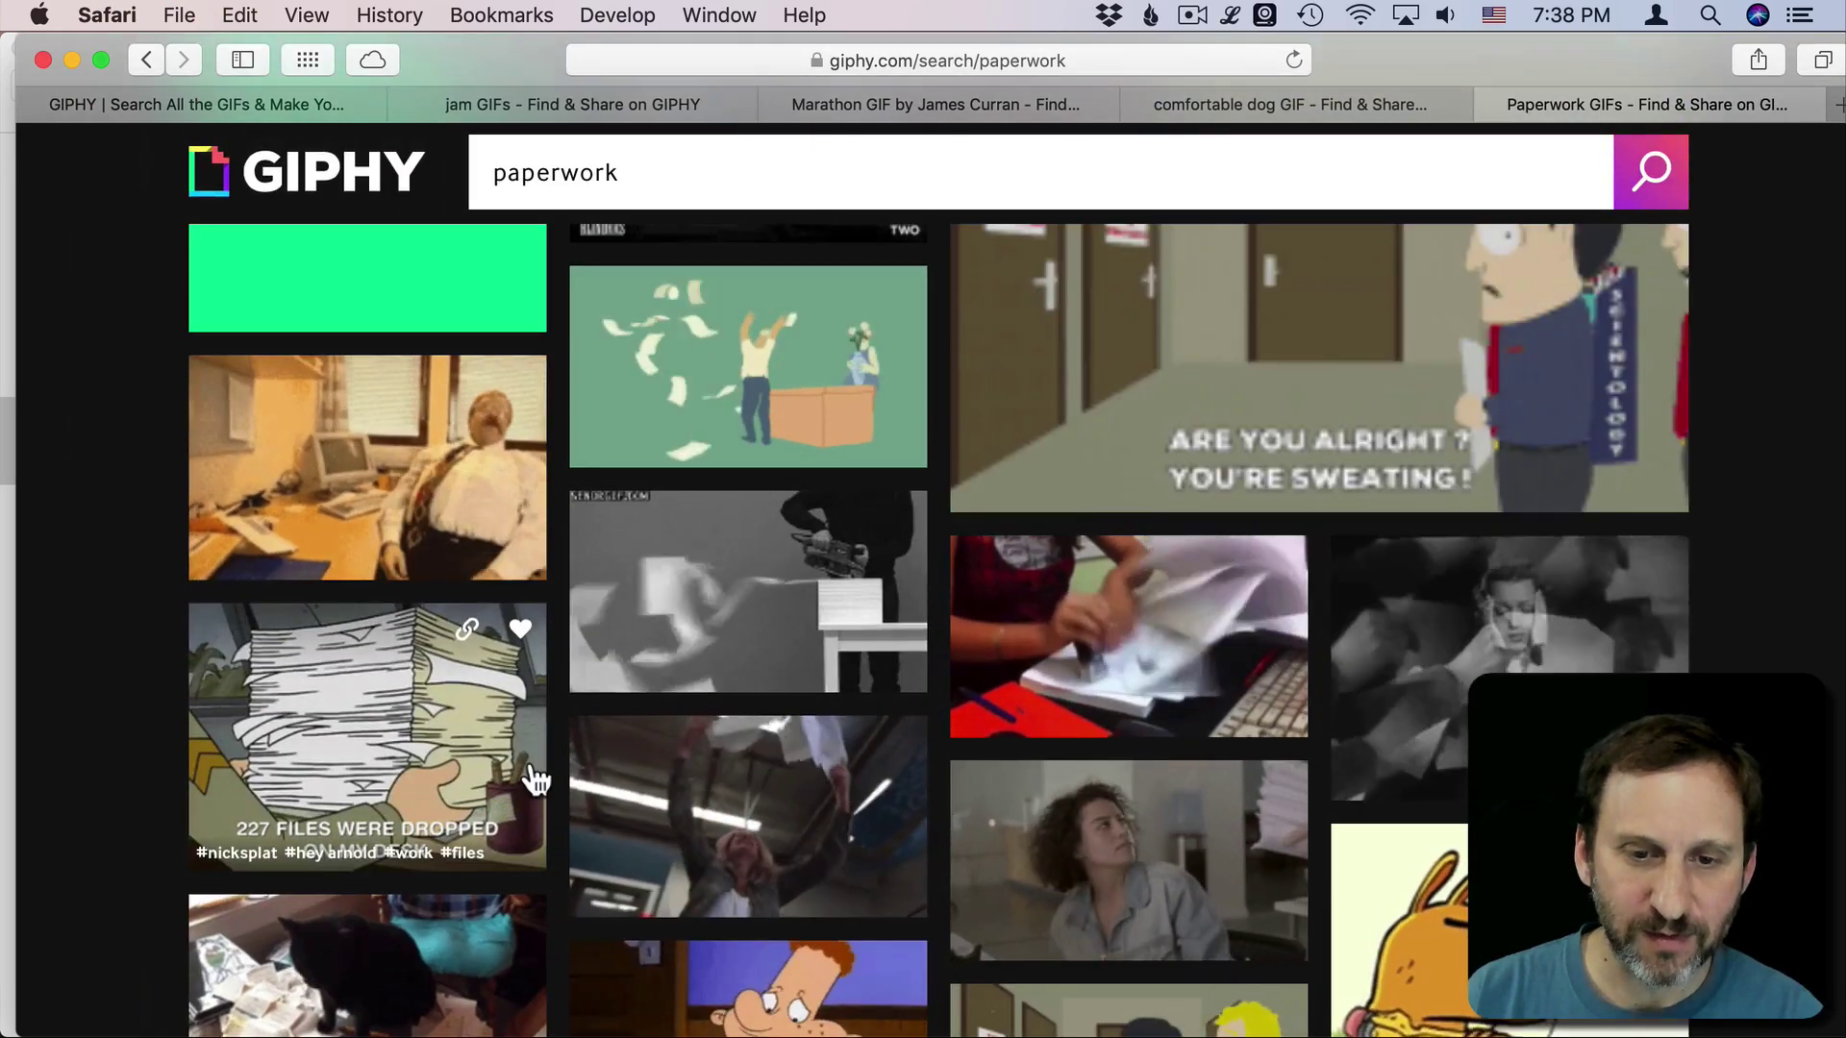
{"action": "scroll", "coordinate": [531, 773], "scroll_direction": "down", "scroll_amount": 4}
{"action": "left_click", "coordinate": [326, 654]}
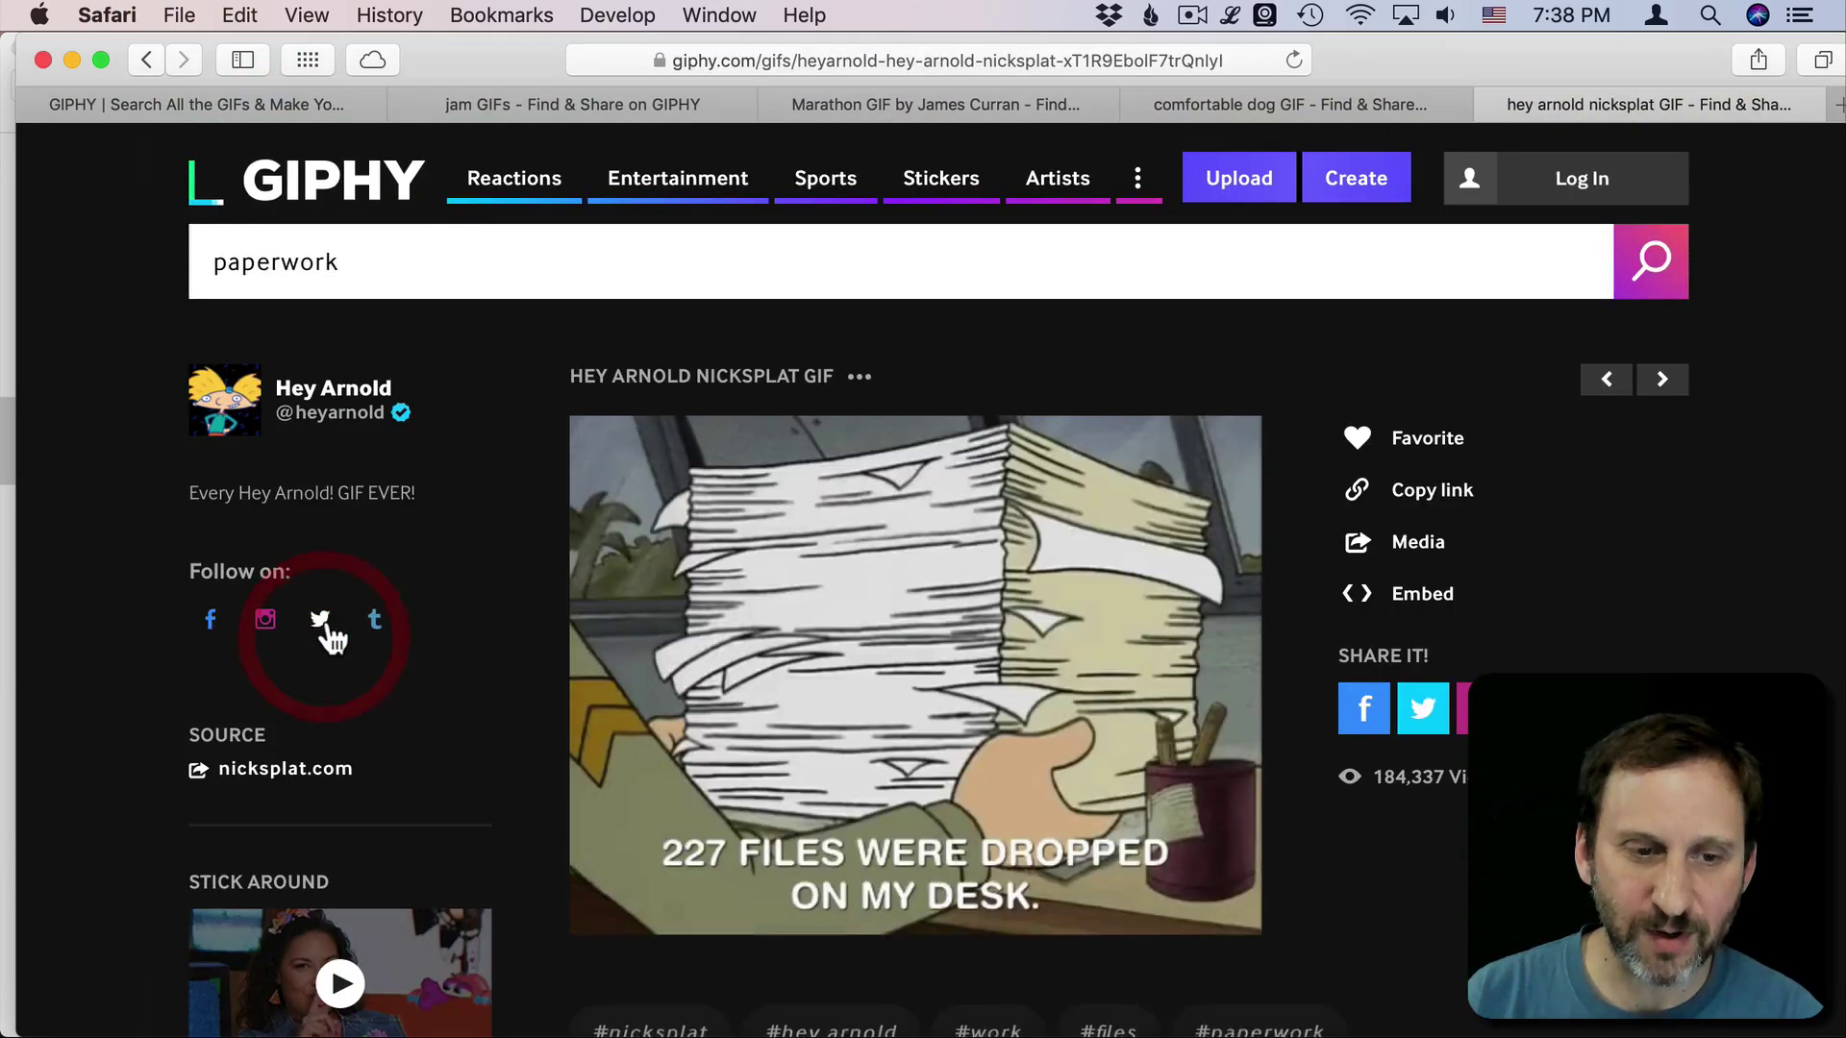
- Place the 227 files paperwork GIF over slide 4's family photo and deselect it
{"action": "left_click_drag", "start_coordinate": [435, 52], "coordinate": [1392, 52]}
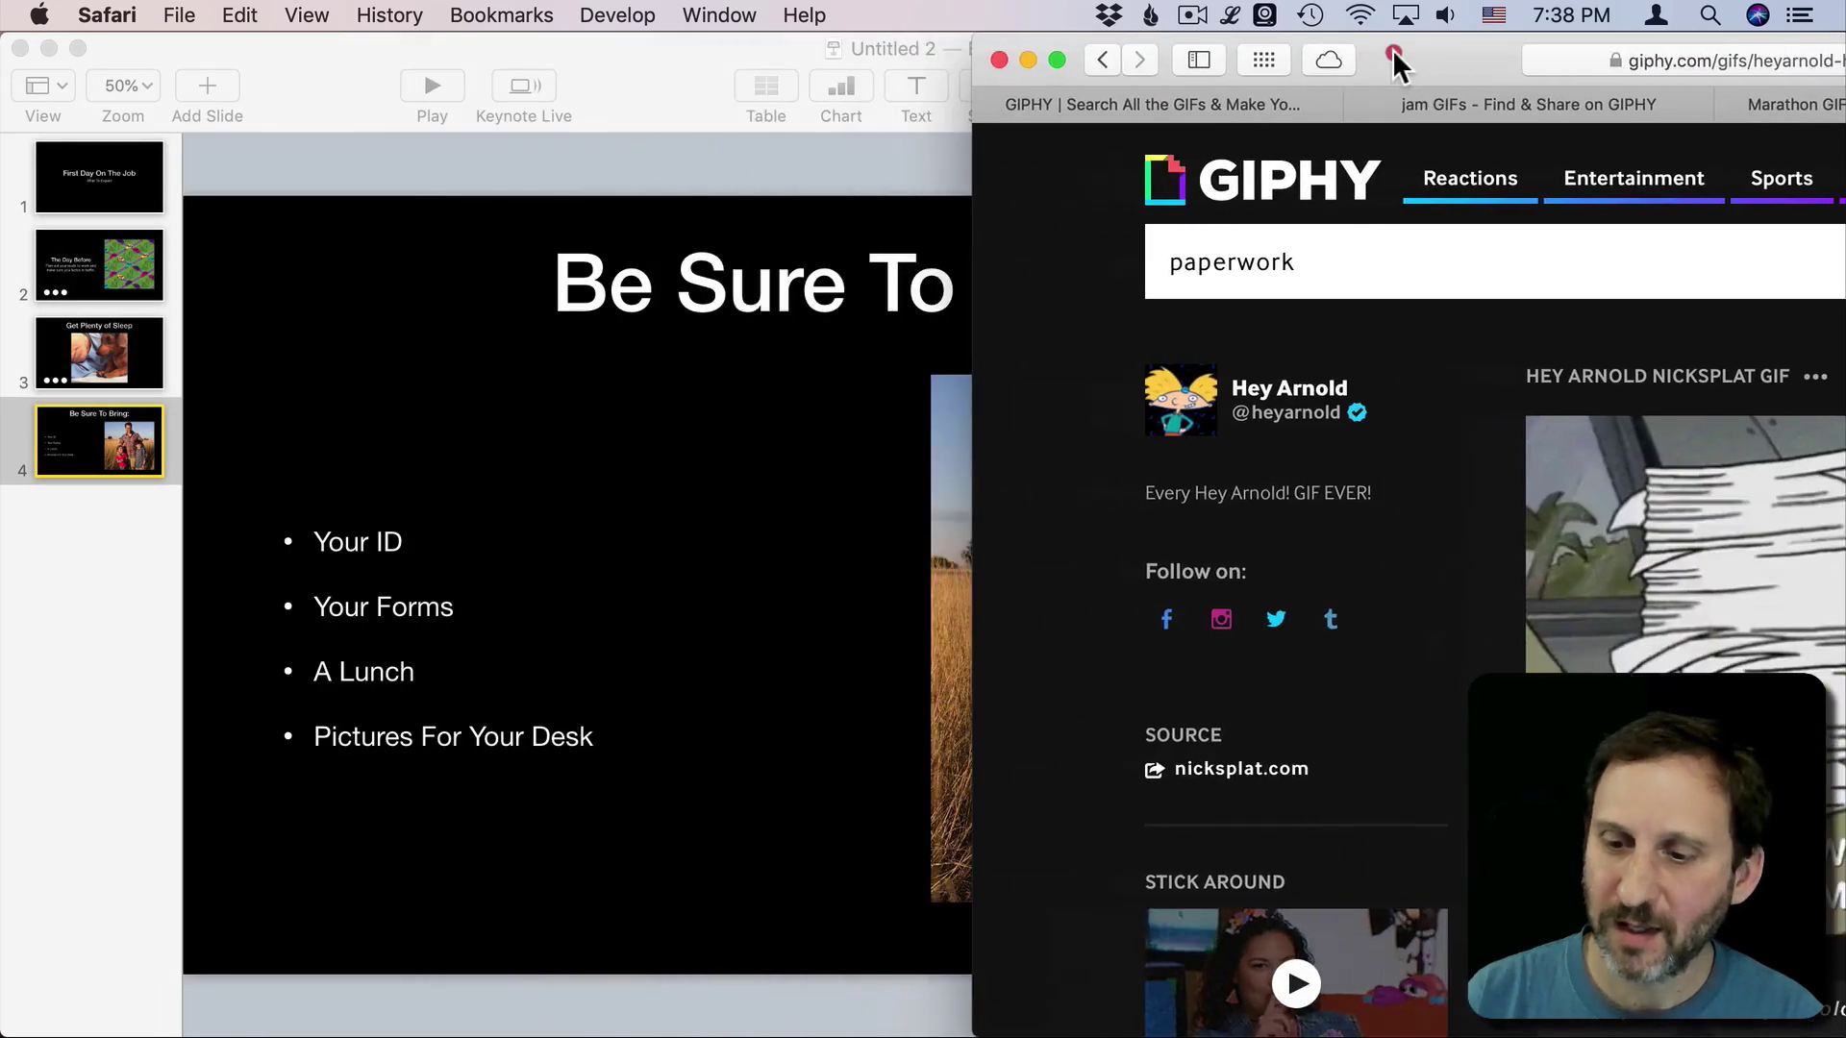
{"action": "left_click_drag", "start_coordinate": [1725, 636], "coordinate": [1000, 571]}
{"action": "left_click", "coordinate": [879, 431]}
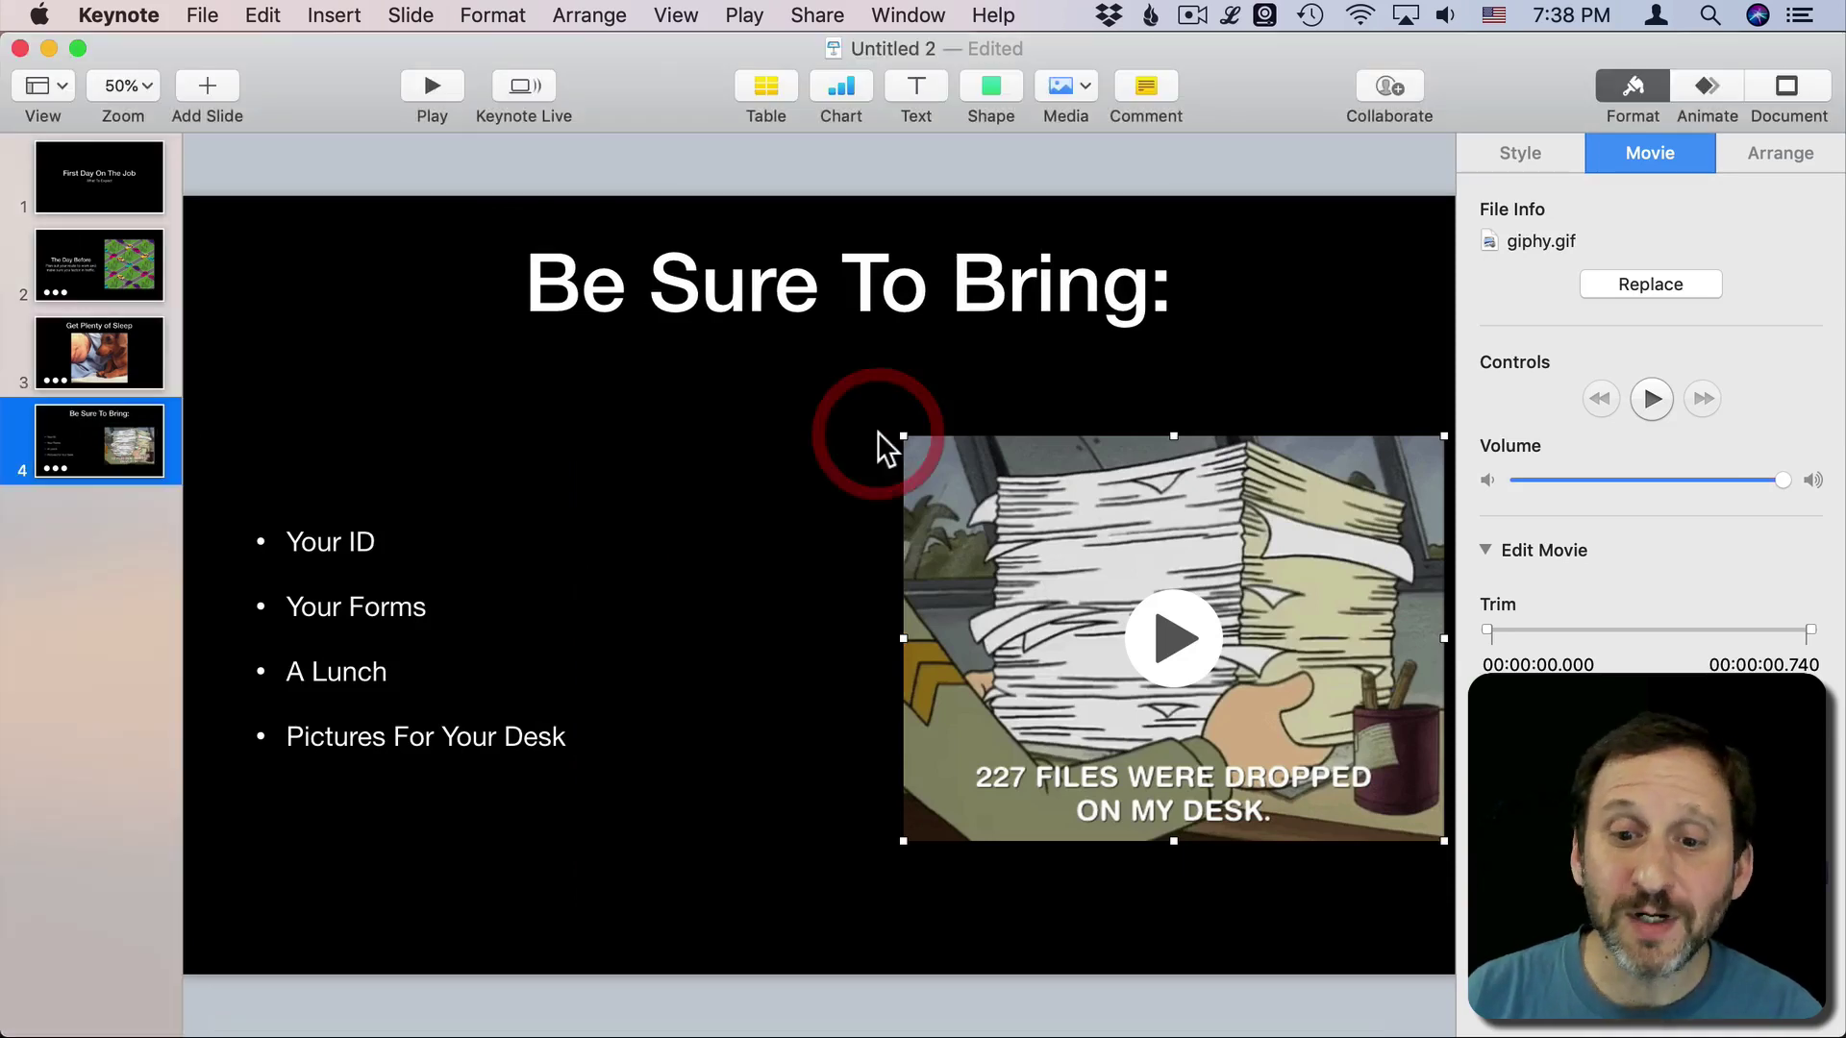
{"action": "left_click", "coordinate": [961, 382]}
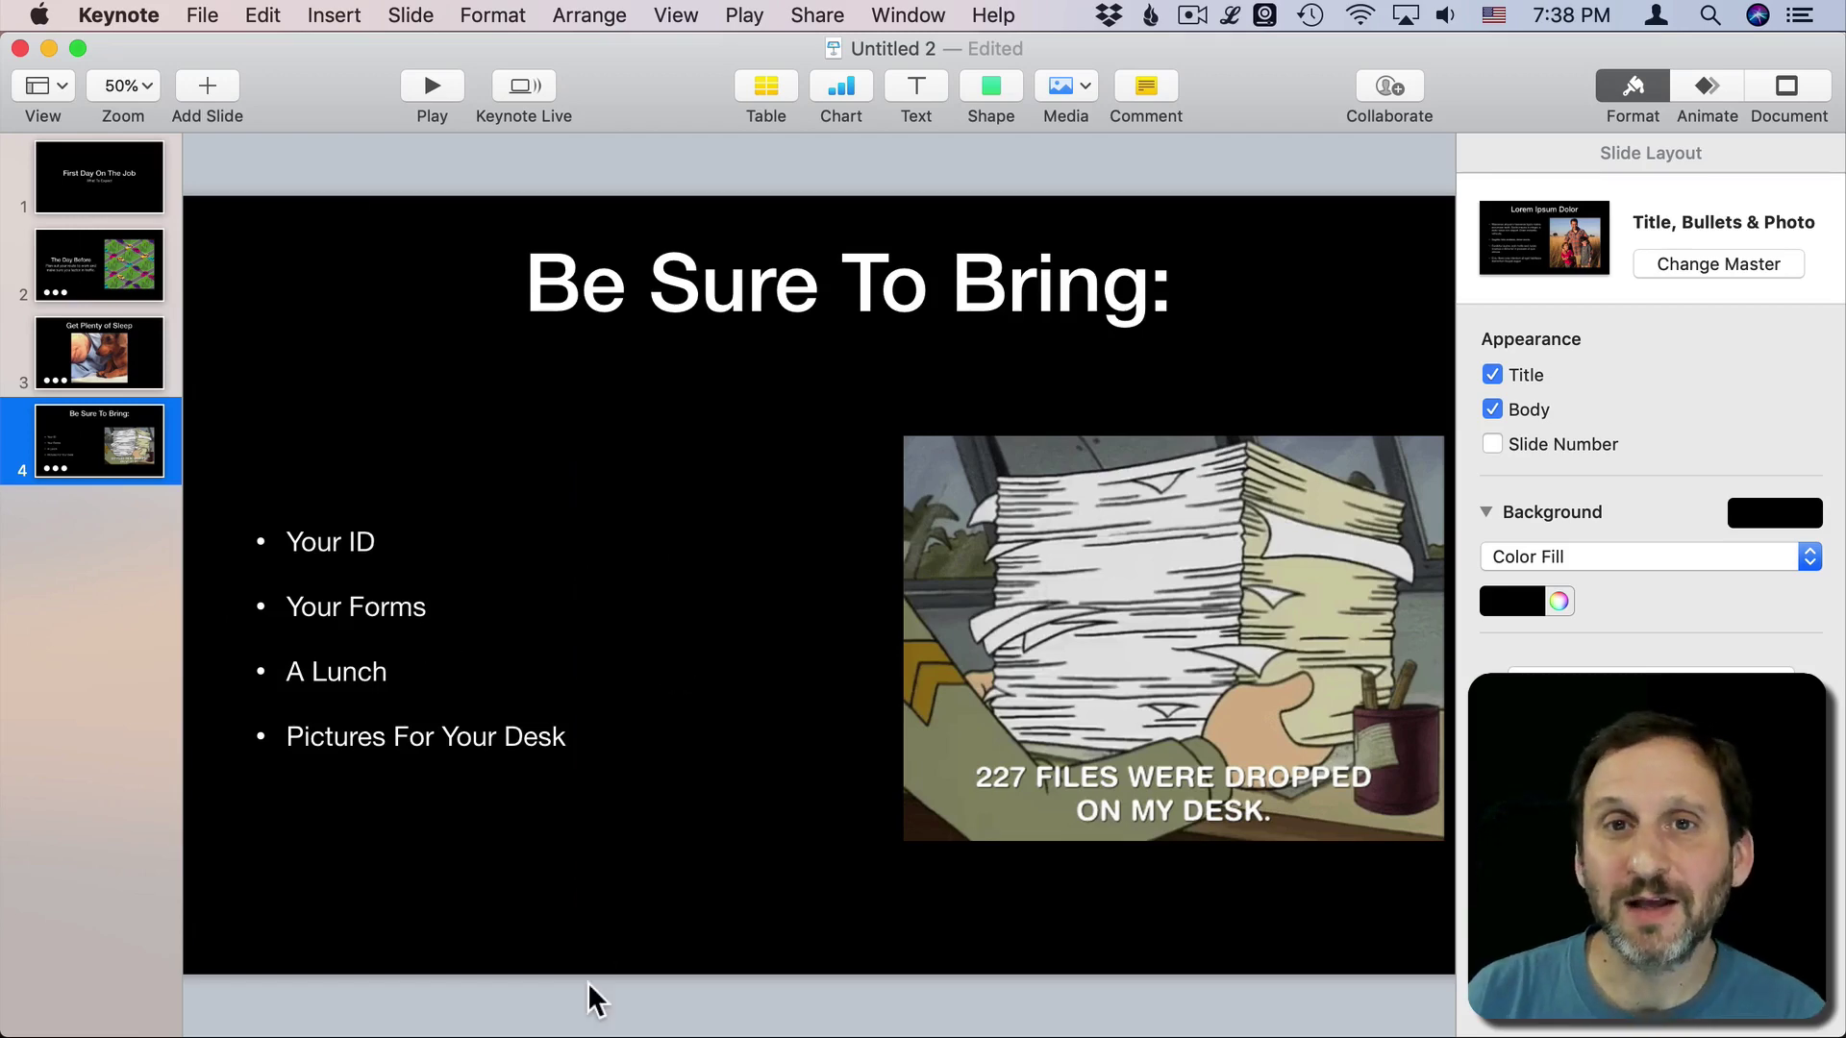
- Flip through slides 3, 2, 4 and 3, ending on slide 2, 'The Day Before'
{"action": "left_click", "coordinate": [90, 320]}
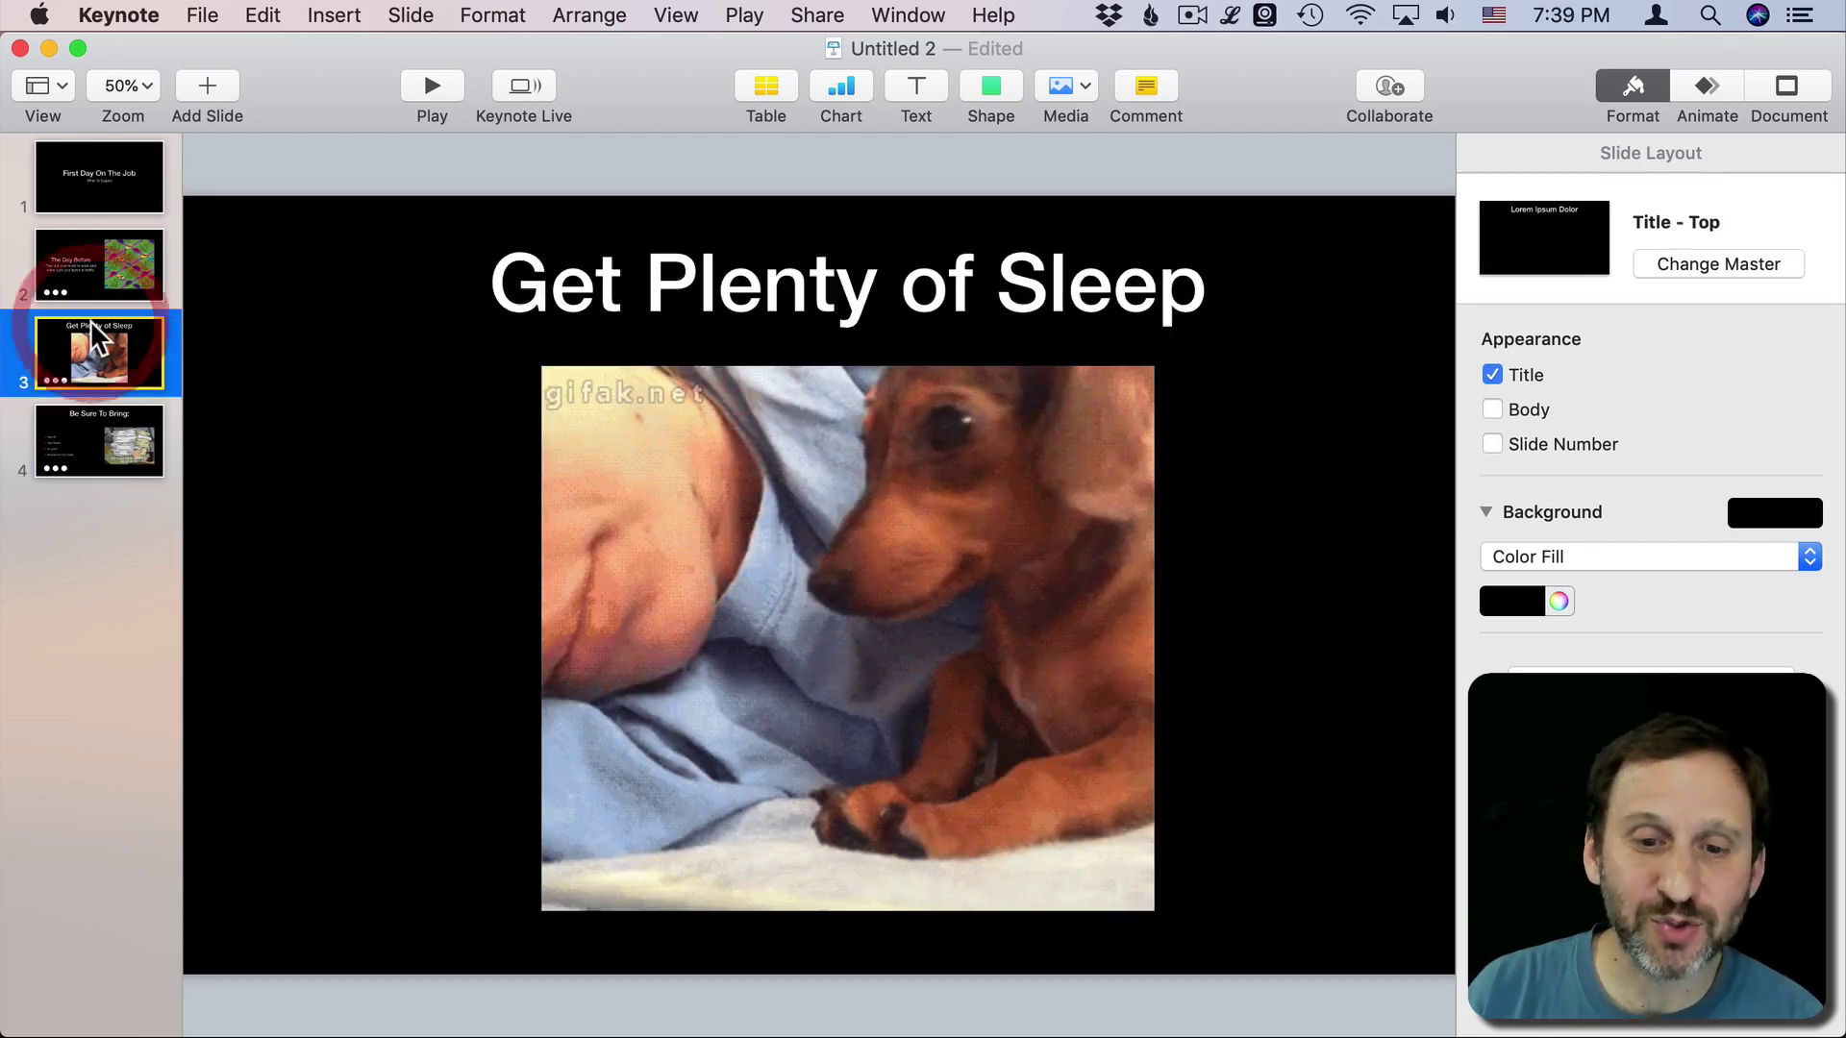
{"action": "left_click", "coordinate": [94, 269]}
{"action": "left_click", "coordinate": [90, 363]}
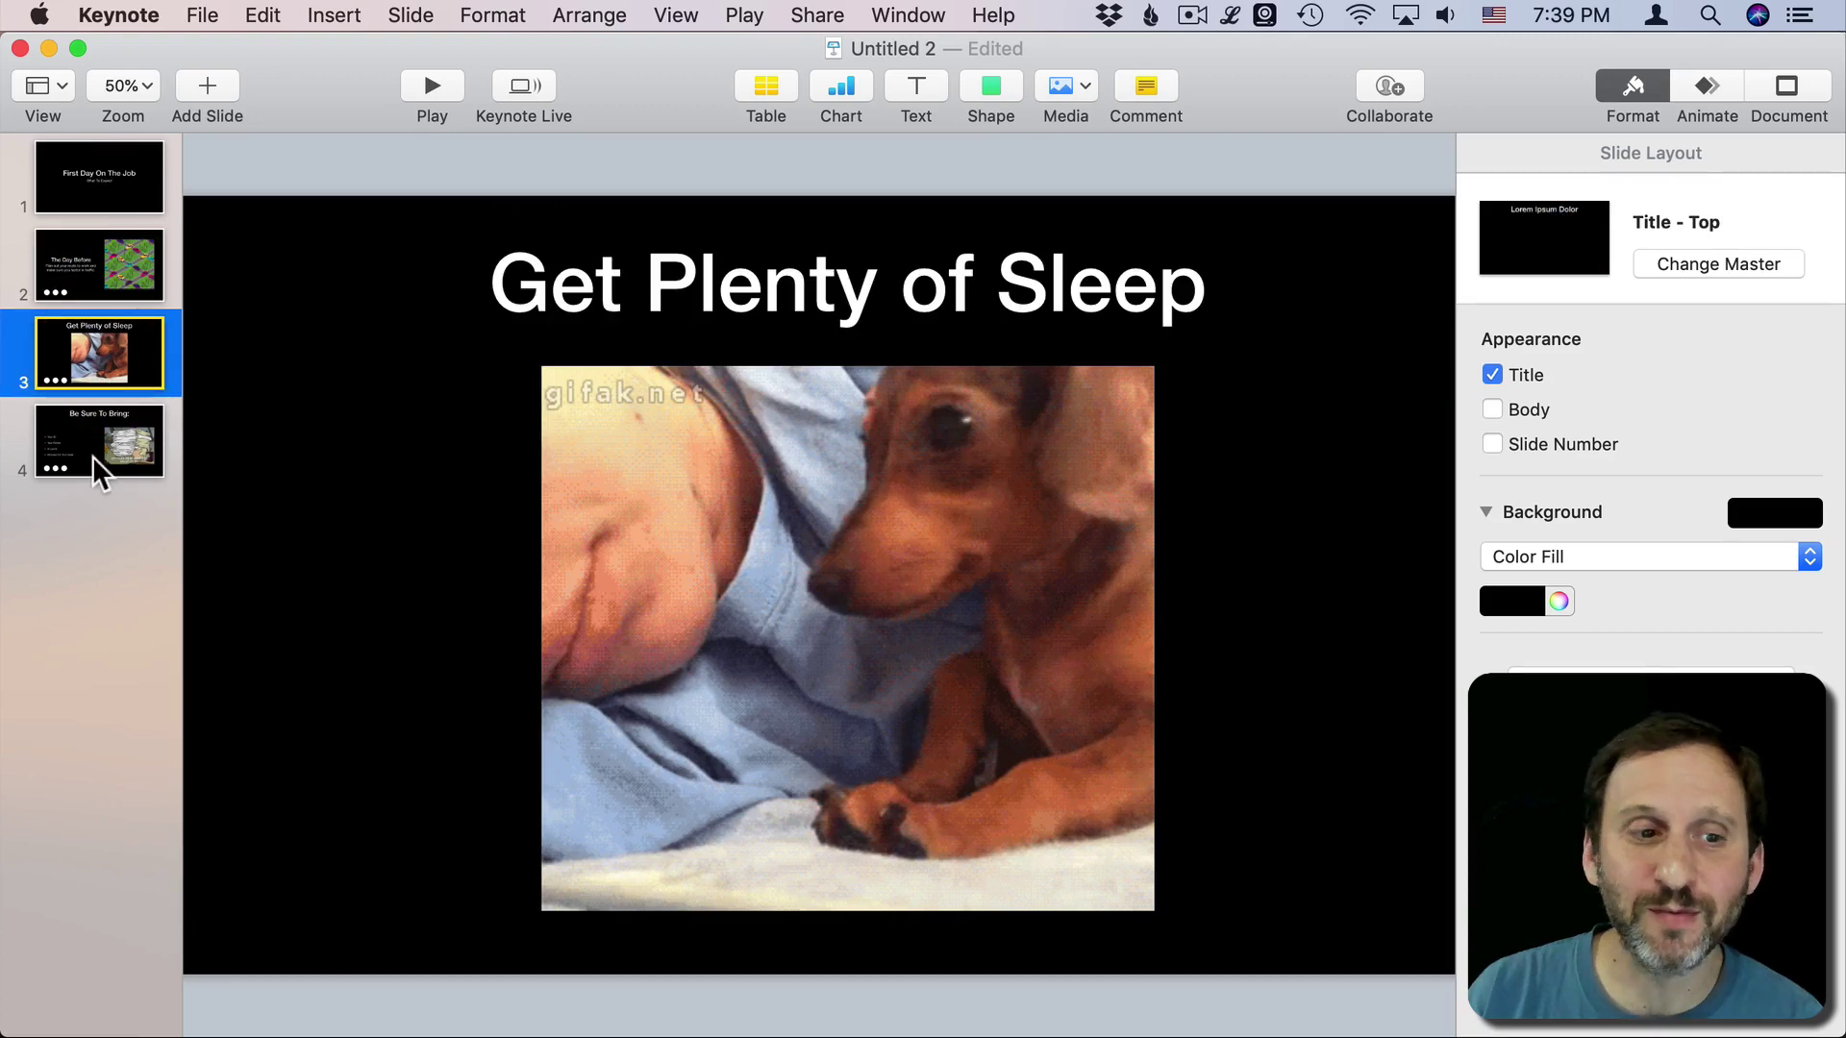
{"action": "left_click", "coordinate": [92, 456]}
{"action": "left_click", "coordinate": [112, 355]}
{"action": "left_click", "coordinate": [113, 297]}
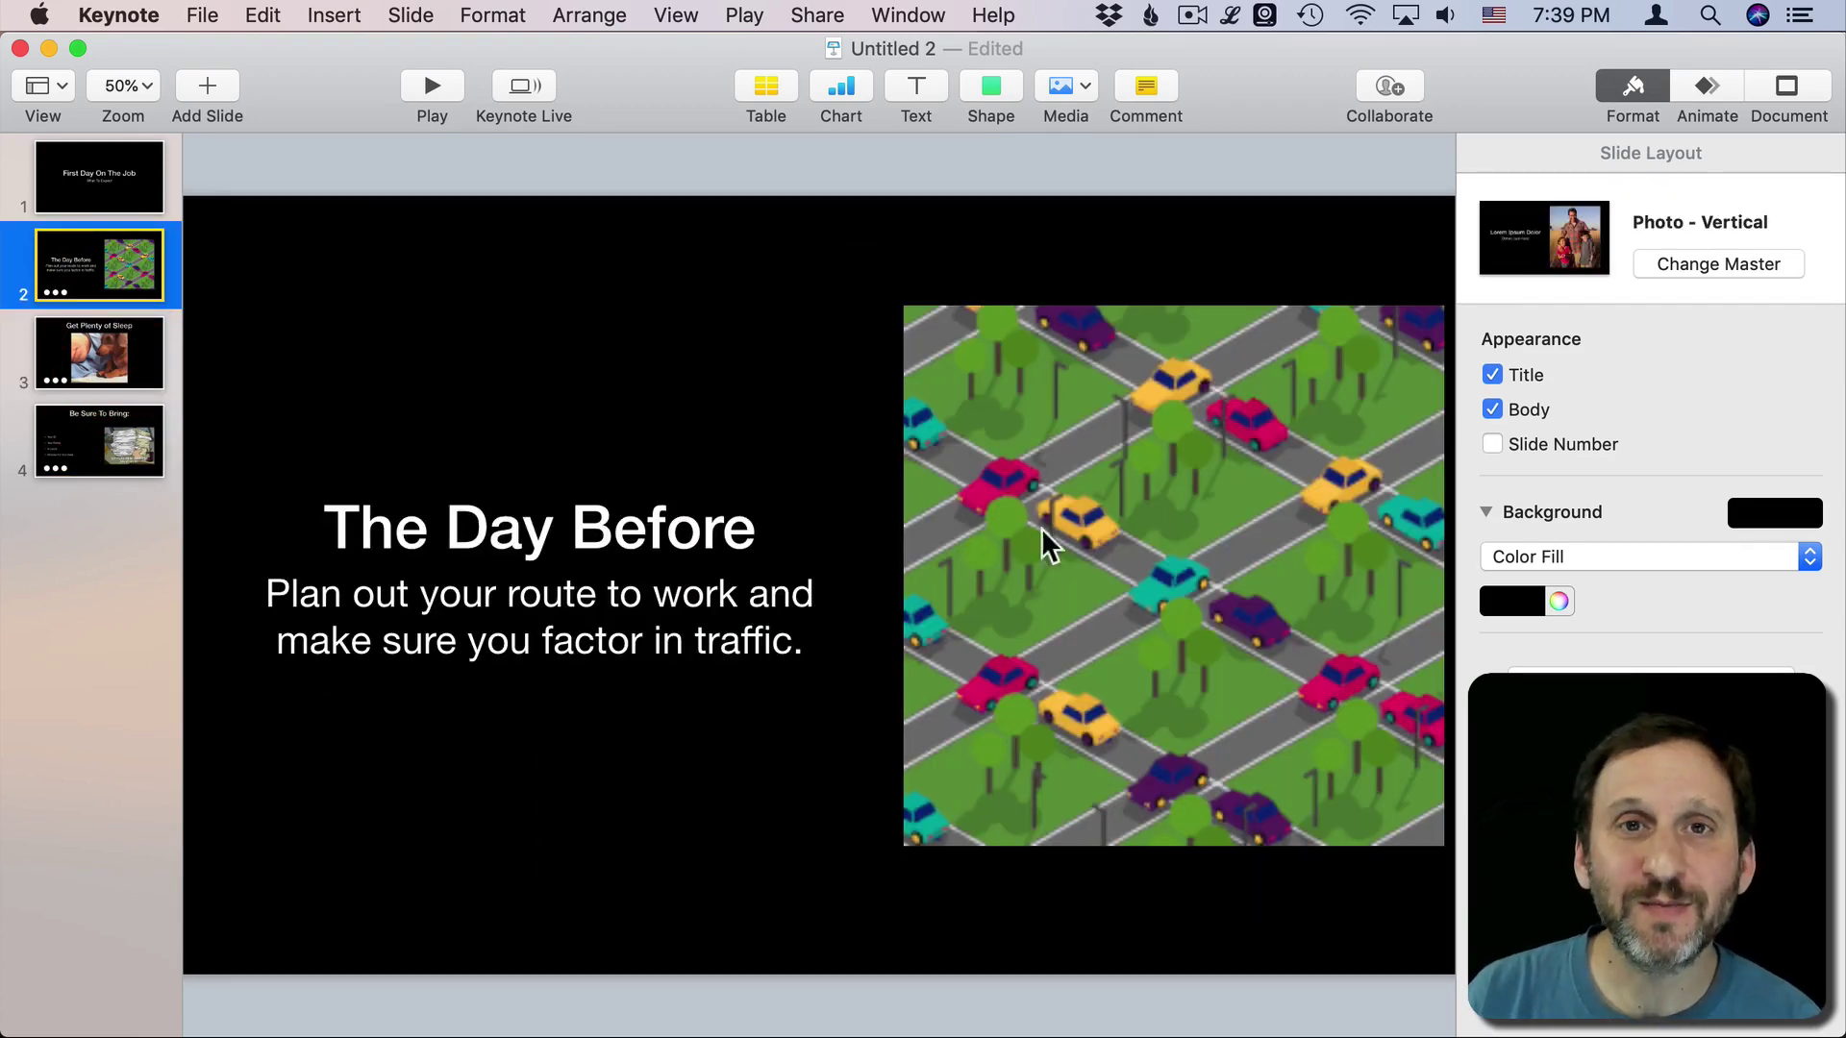
- Glance at the Animate inspector, then select the traffic GIF to show its 2.68-second movie settings
{"action": "left_click", "coordinate": [1706, 92]}
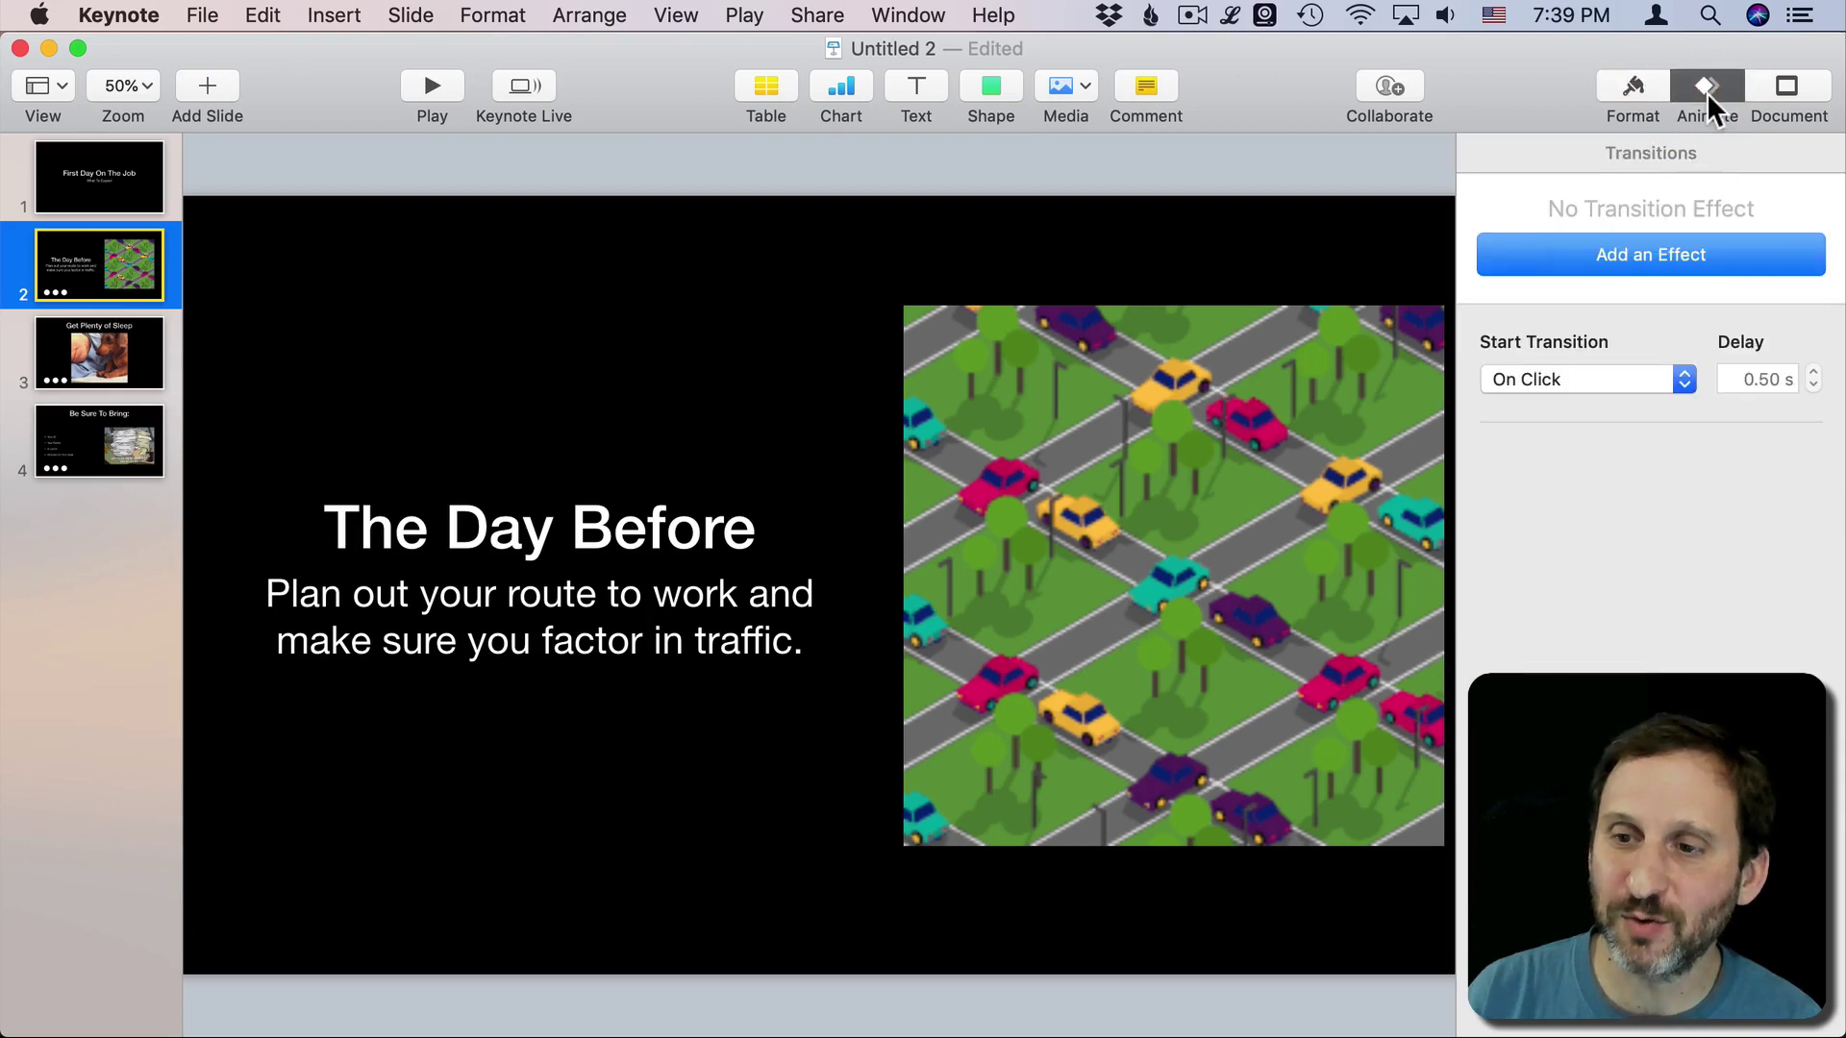
{"action": "left_click", "coordinate": [1632, 86]}
{"action": "left_click", "coordinate": [1201, 576]}
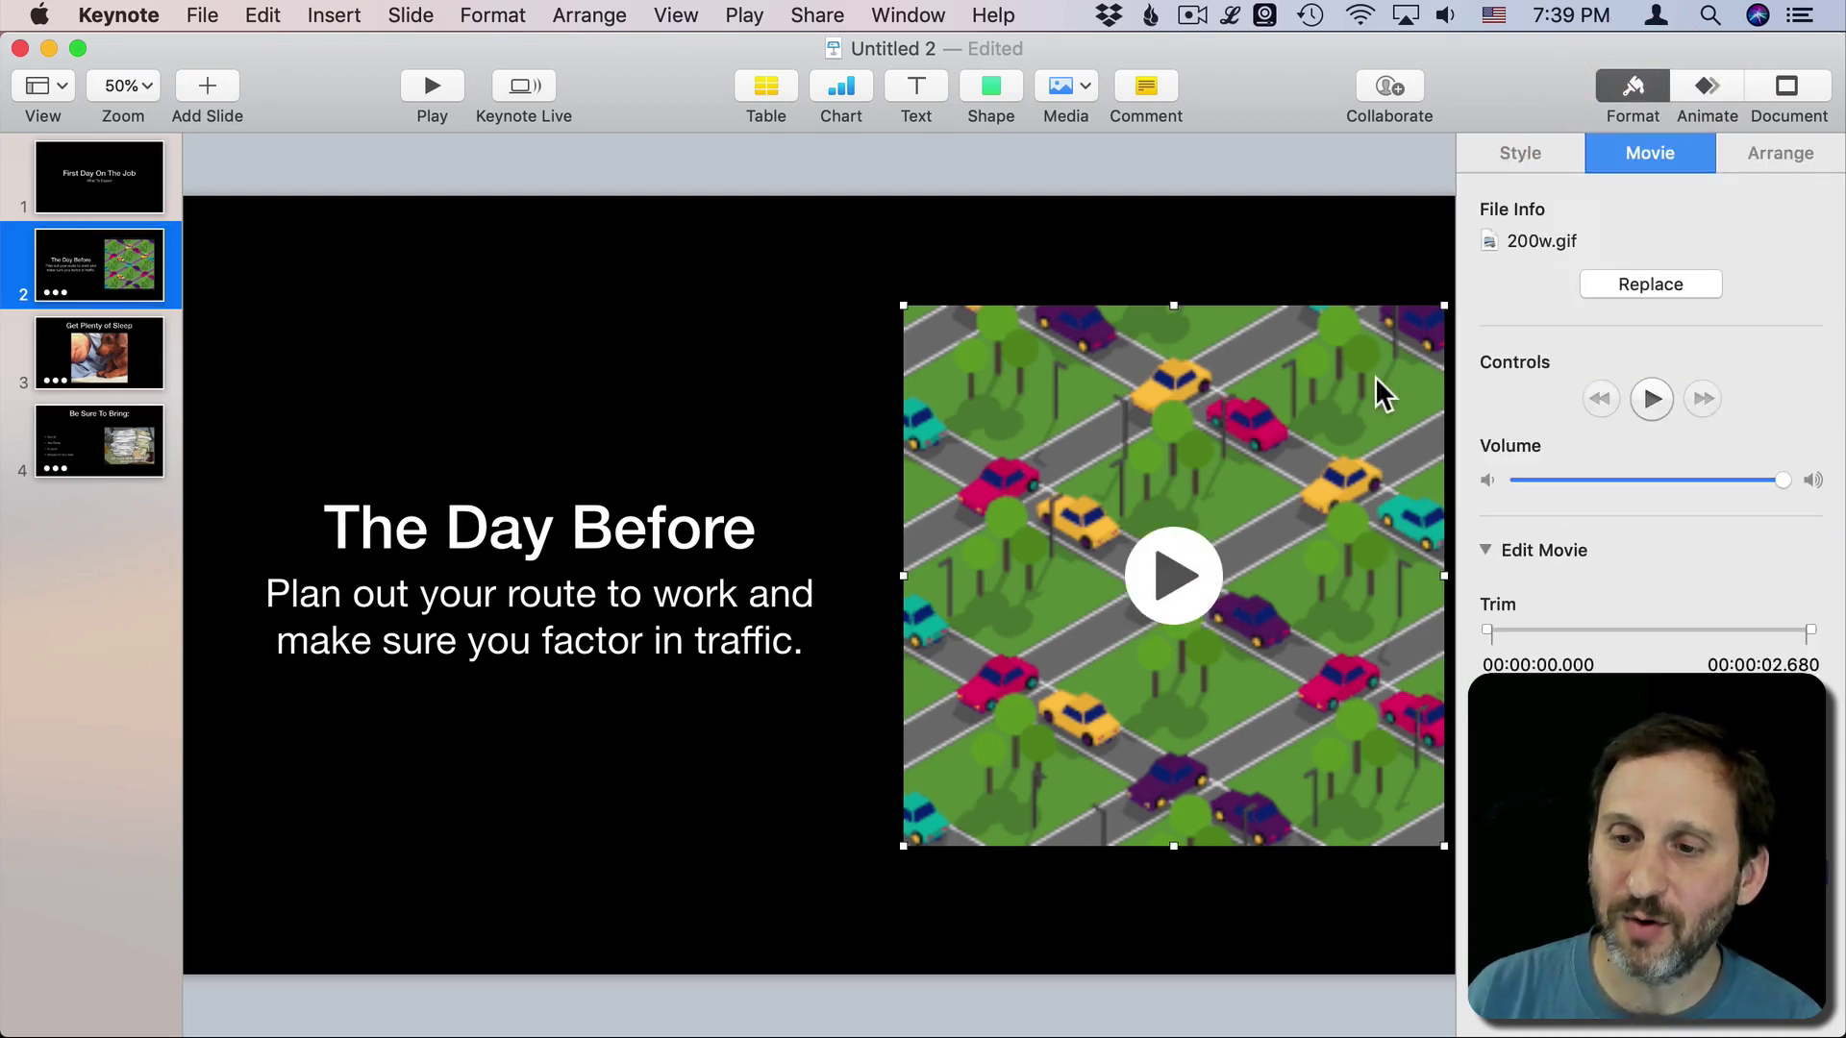